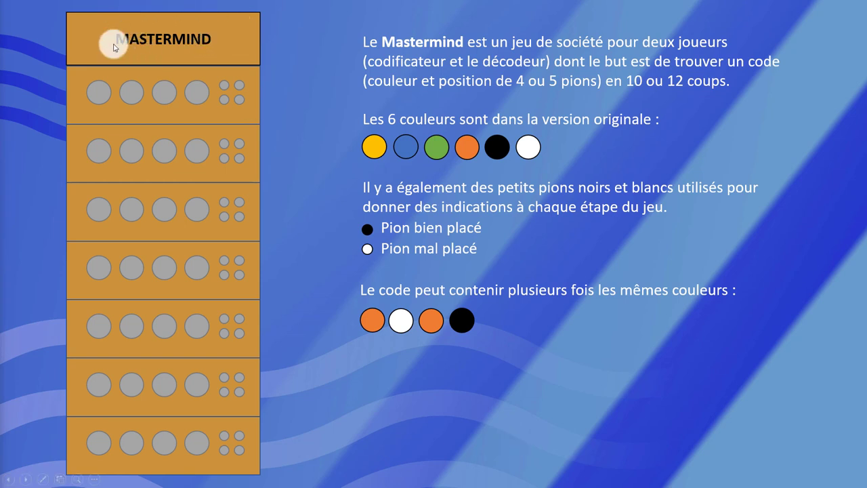
# Step: Uncover the yellow, green, blue, orange code, then show the first guess (blue, black, white, green) with two white hints
pyautogui.click(345, 384)
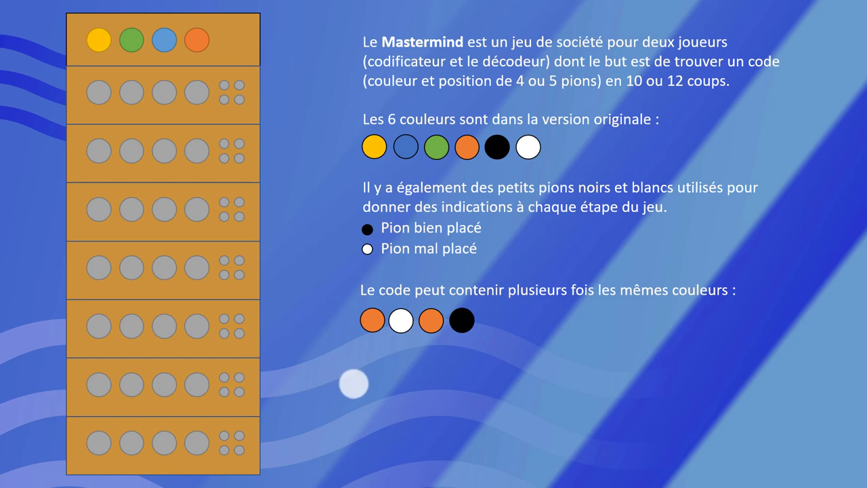
pyautogui.click(354, 384)
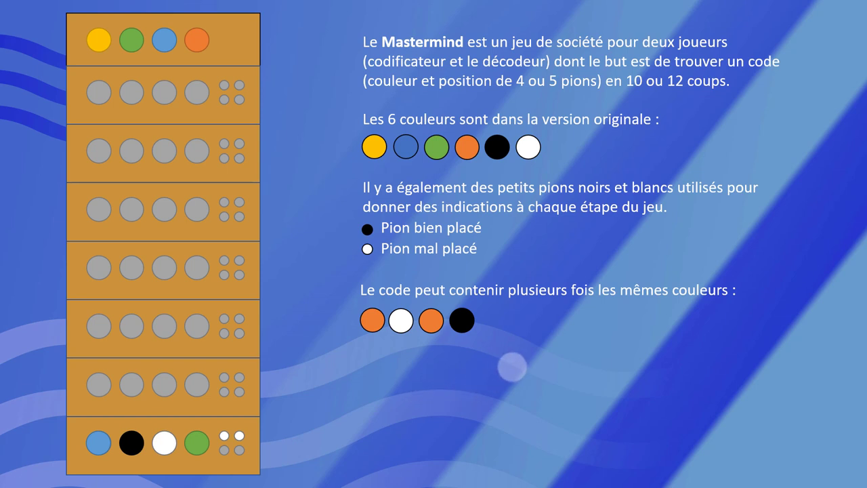
# Step: Reveal the guesses and hint pegs on the second-to-last and sixth rows, then the fifth-row guess
pyautogui.click(526, 397)
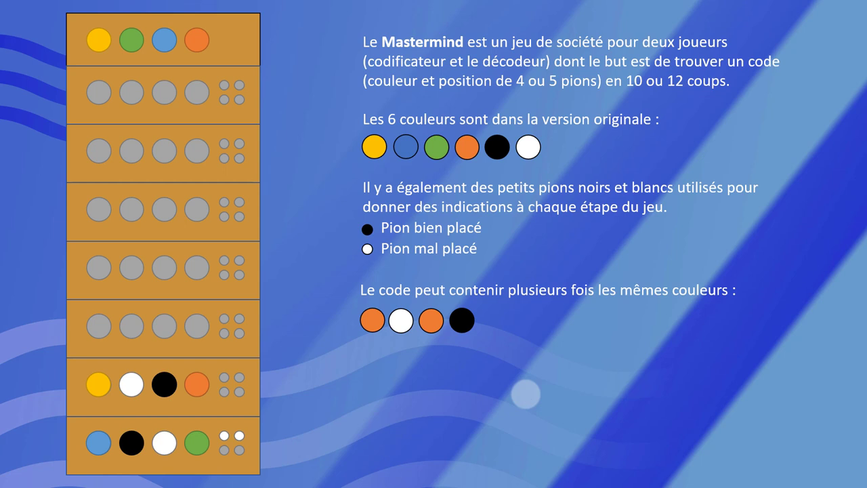
pyautogui.click(525, 393)
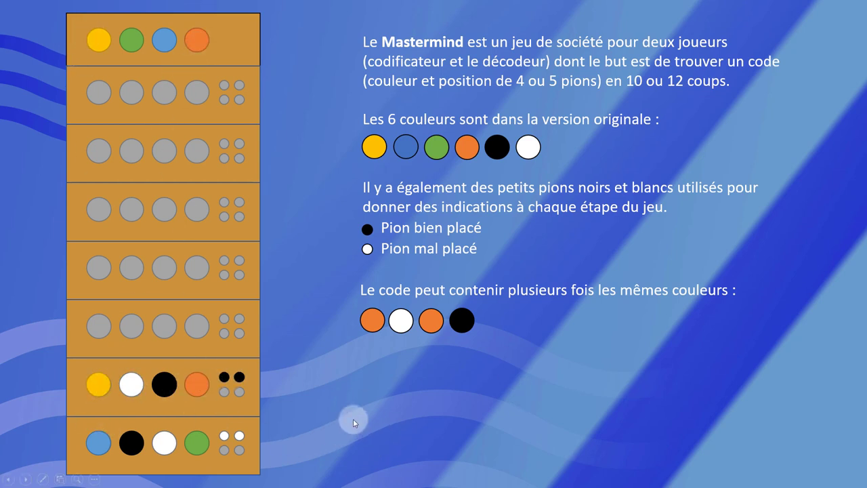
pyautogui.click(476, 421)
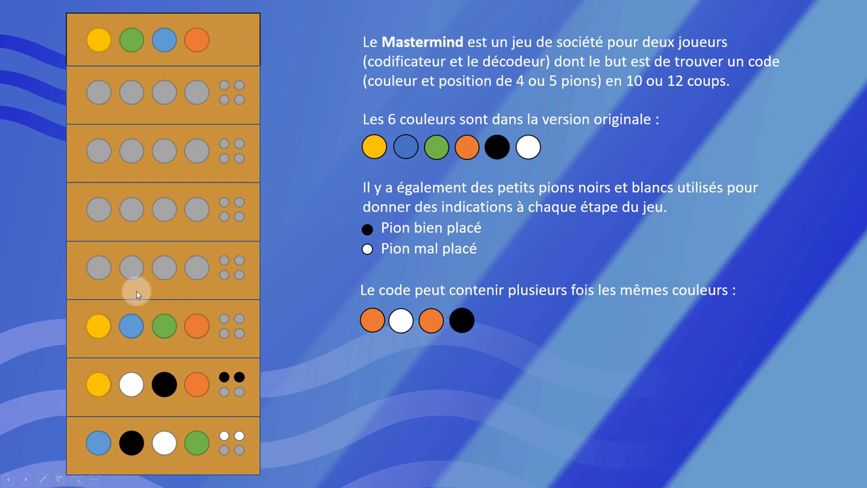
pyautogui.click(420, 415)
pyautogui.click(408, 410)
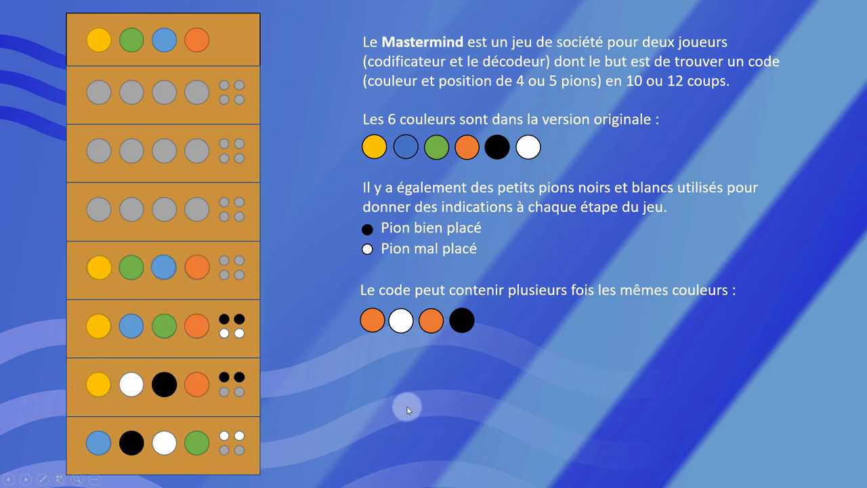
# Step: Animate four black hint pegs for the fifth-row guess that matches the yellow, green, blue, orange code
pyautogui.click(407, 407)
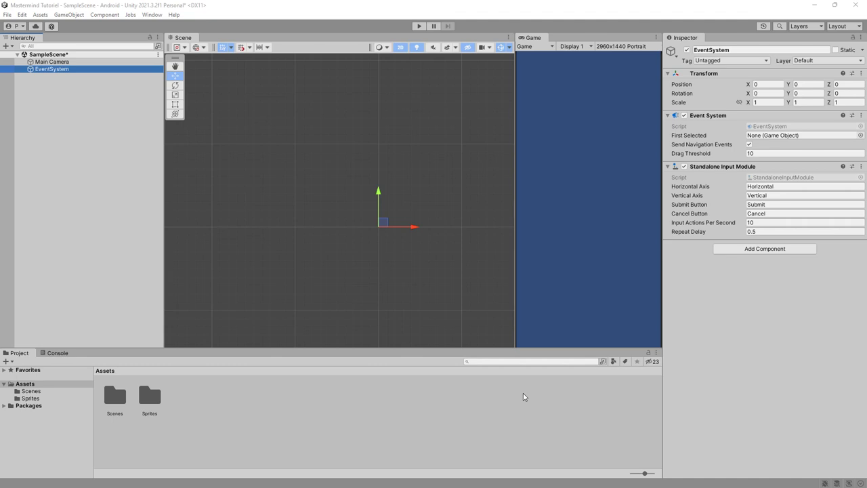
# Step: Preview the game at 2560x1440 Portrait, return to 2960x1440 Portrait, and open the Sprites folder
pyautogui.click(619, 47)
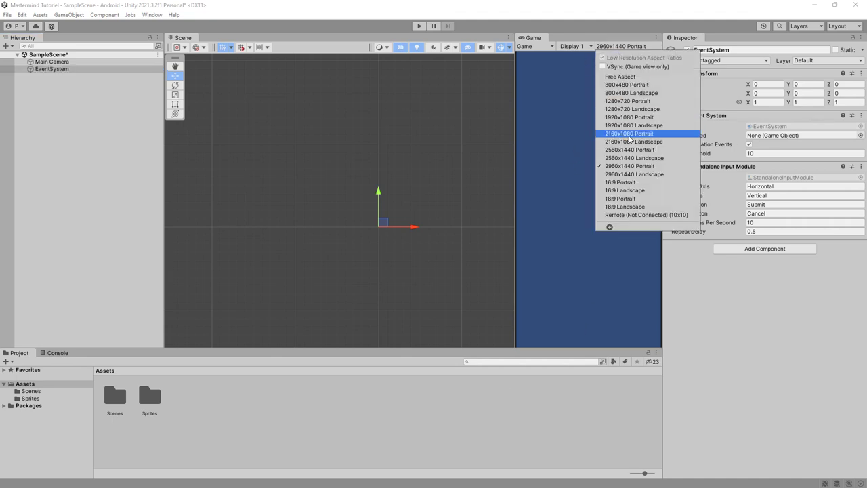
pyautogui.click(630, 150)
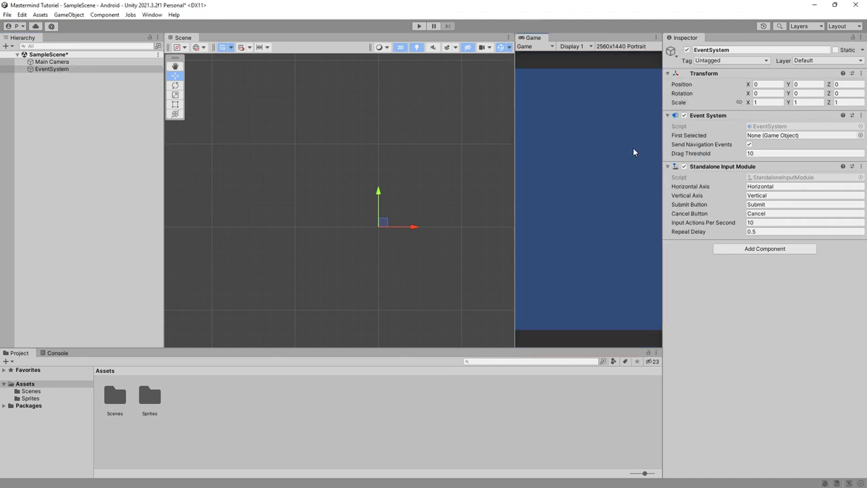
pyautogui.click(611, 47)
pyautogui.click(627, 166)
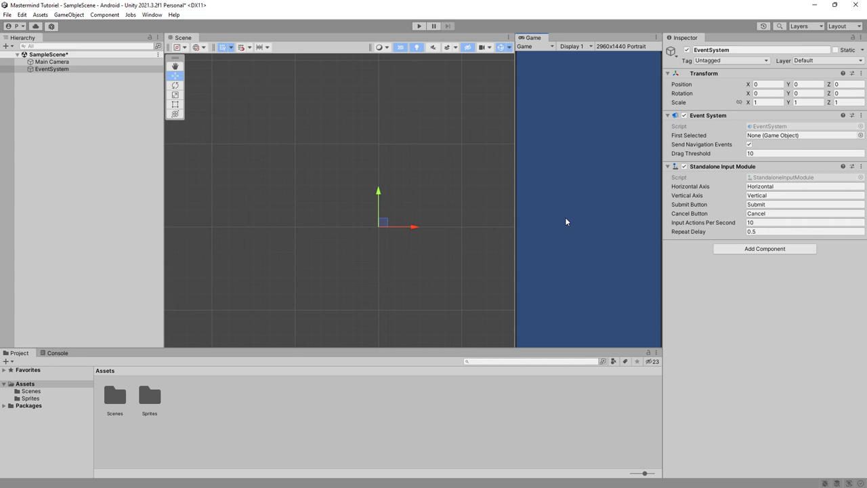
pyautogui.doubleClick(150, 398)
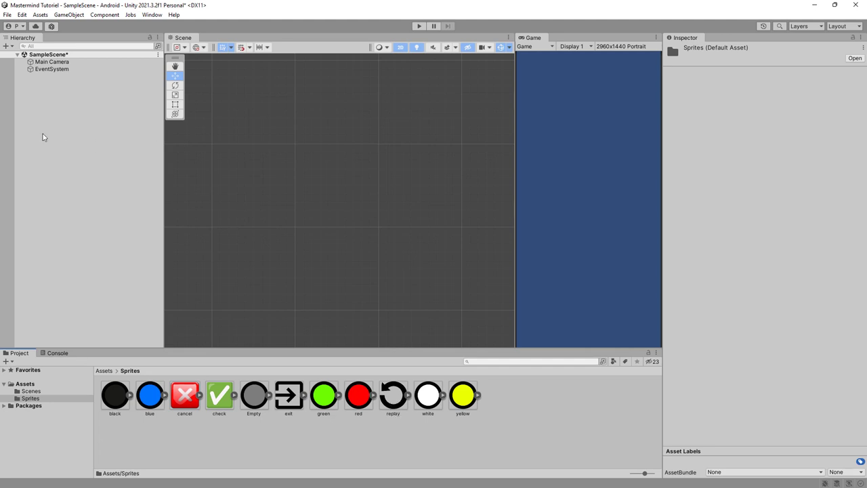
# Step: Add a Canvas to the scene with UI Scale Mode set to Scale With Screen Size
pyautogui.click(7, 47)
pyautogui.moveTo(37, 137)
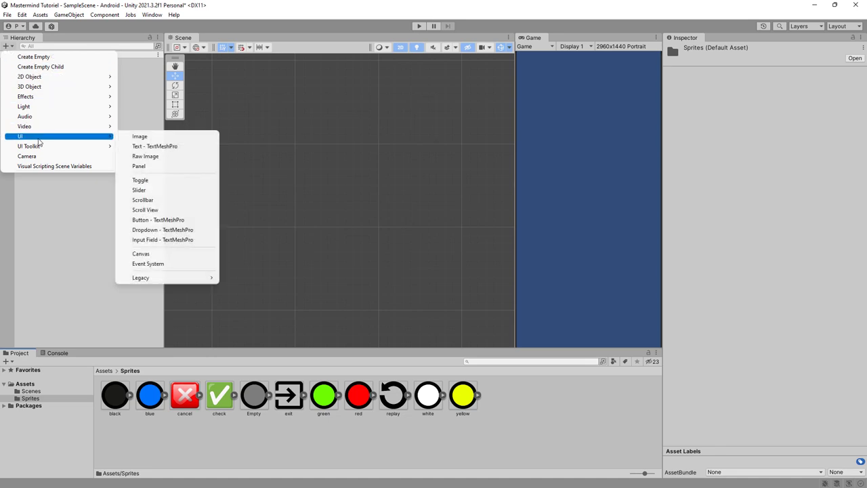
pyautogui.click(146, 254)
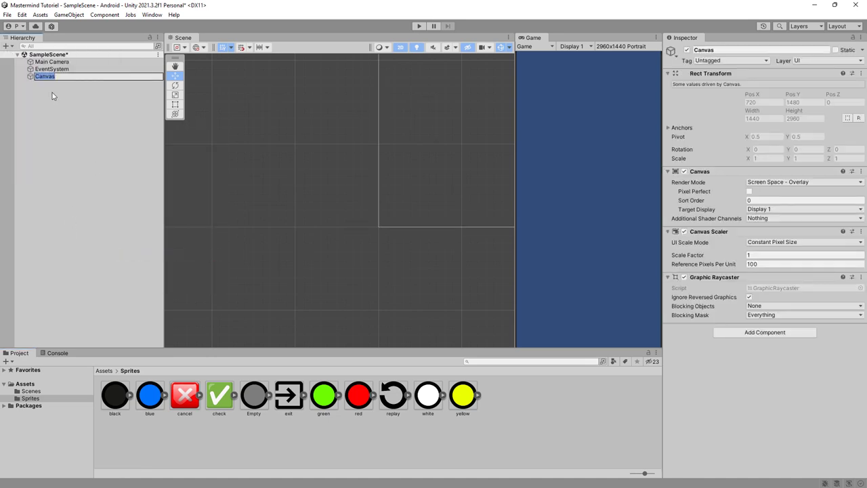
pyautogui.press('Return')
pyautogui.press('f')
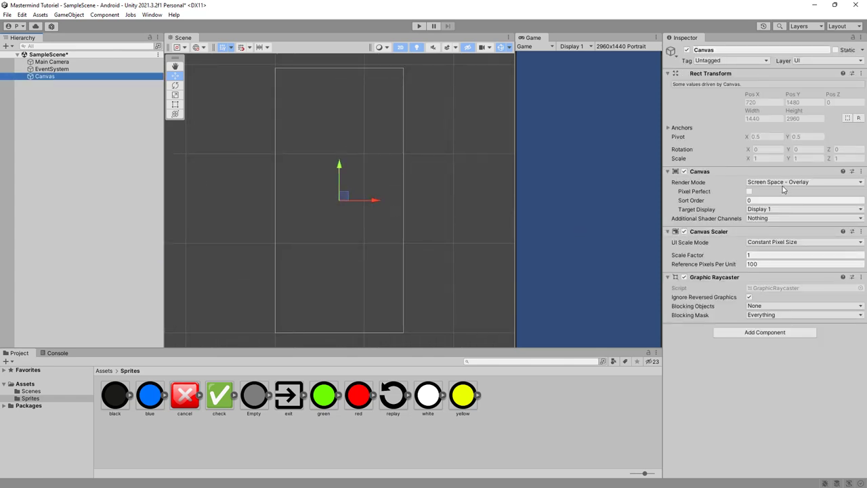
pyautogui.click(755, 245)
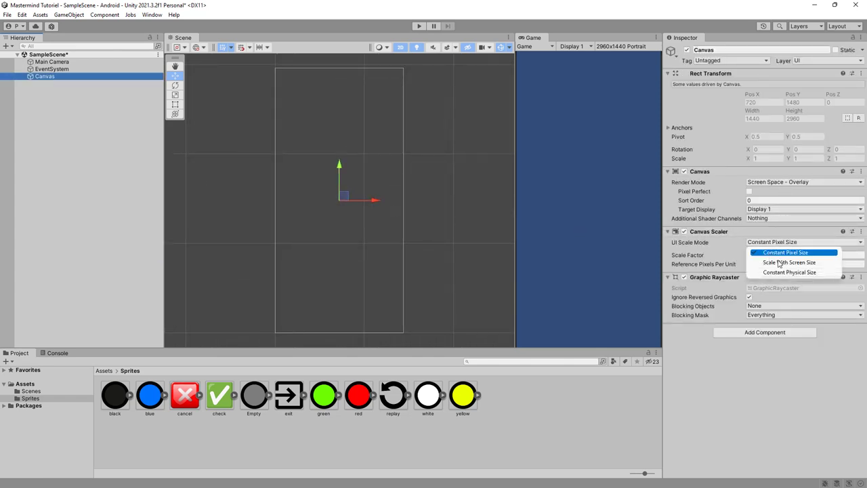
pyautogui.click(780, 264)
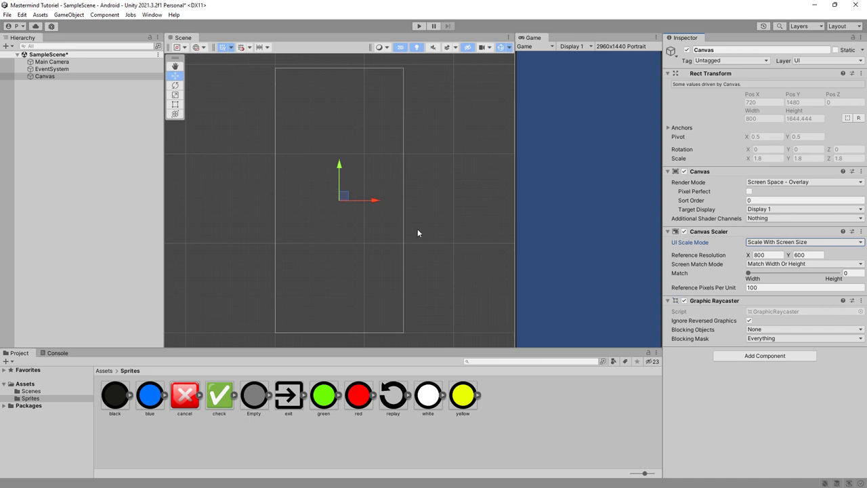
# Step: Add a UI Panel inside the Canvas and name it PanelBoard
pyautogui.rightClick(41, 75)
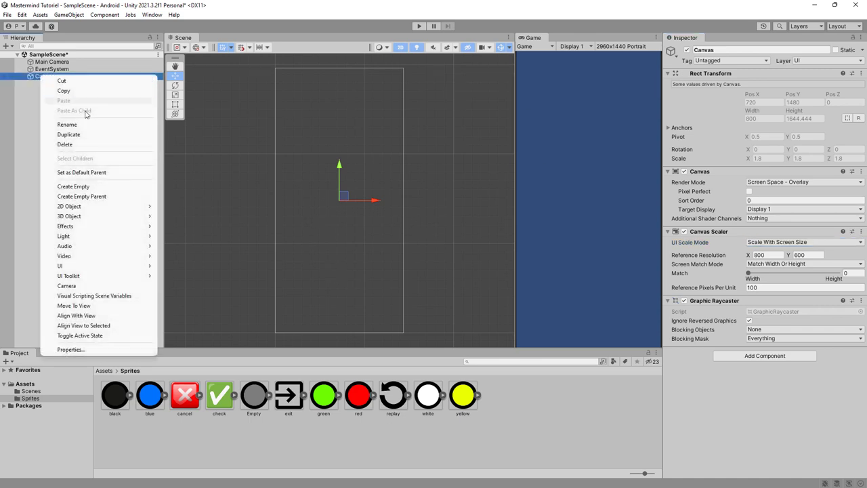
pyautogui.moveTo(88, 268)
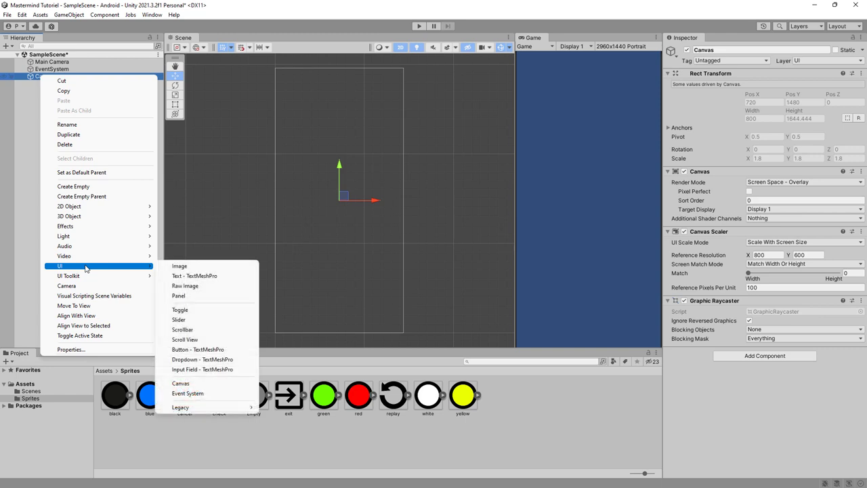
pyautogui.click(189, 298)
pyautogui.click(78, 83)
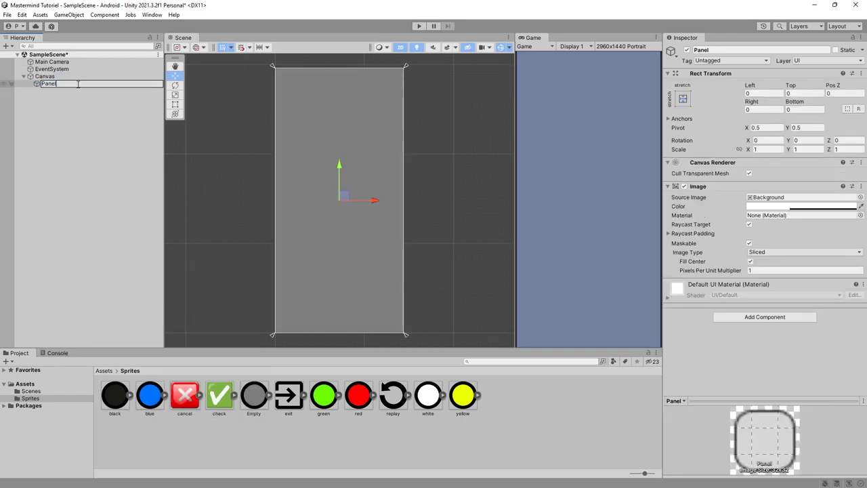
pyautogui.write('Board')
pyautogui.press('Return')
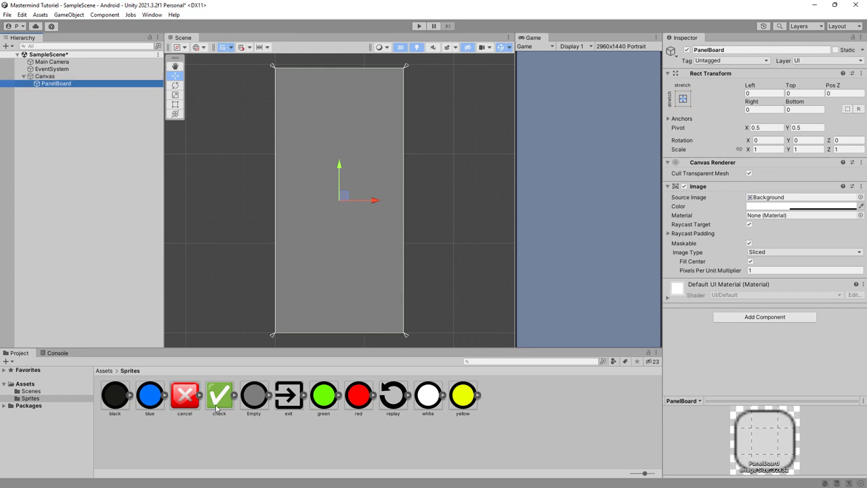
# Step: Raise PanelBoard's bottom edge and bottom anchor so it covers only the top 76% of the Canvas
pyautogui.click(174, 104)
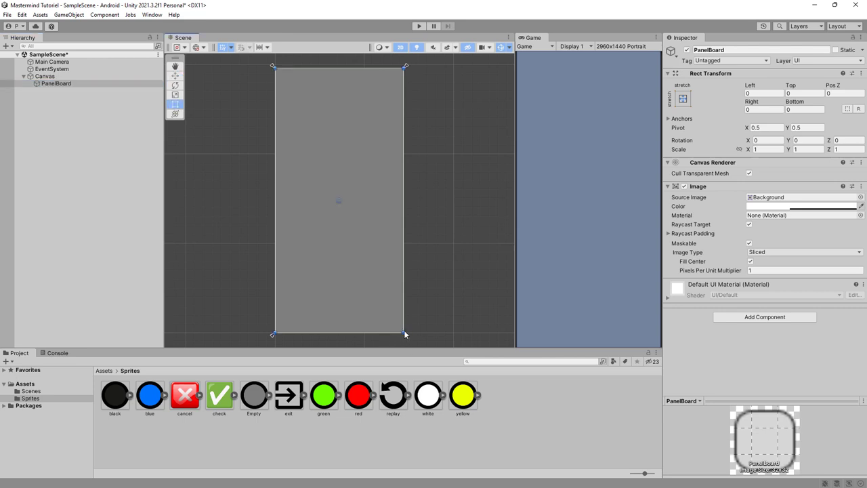
pyautogui.moveTo(404, 335); pyautogui.dragTo(404, 269)
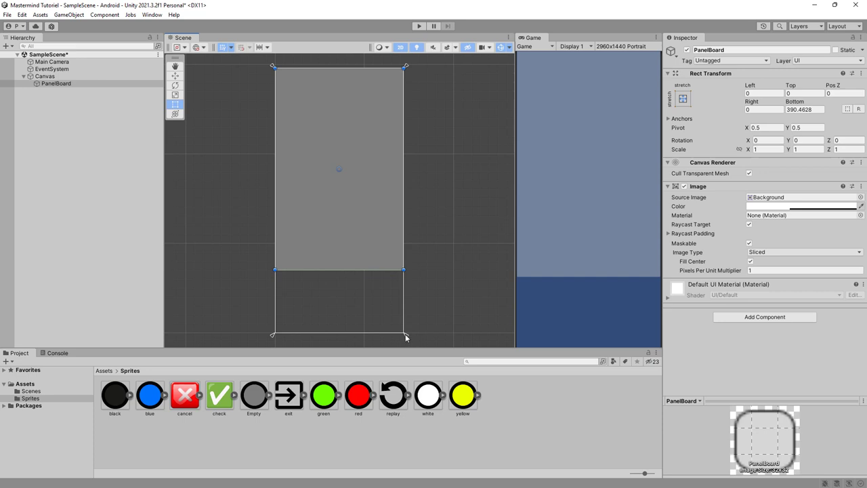
pyautogui.moveTo(405, 334); pyautogui.dragTo(404, 271)
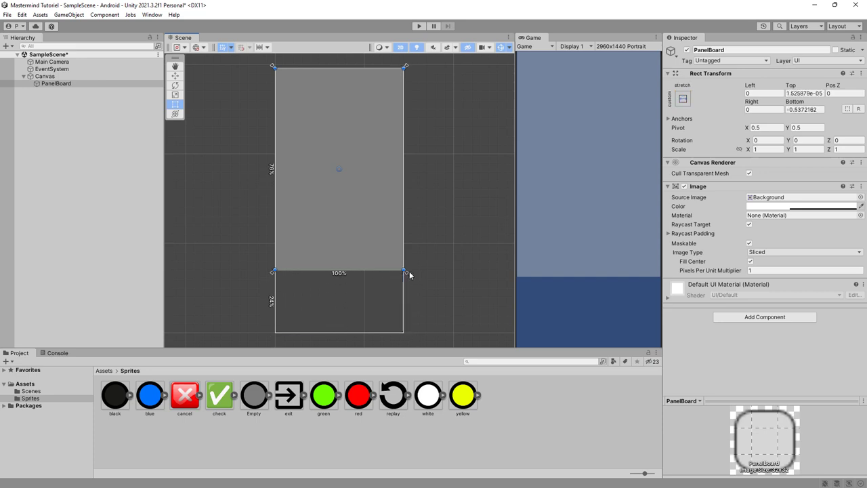
# Step: Check the layout at 2560x1440 Portrait, then return the Game view to 2960x1440 Portrait
pyautogui.click(622, 48)
pyautogui.click(622, 150)
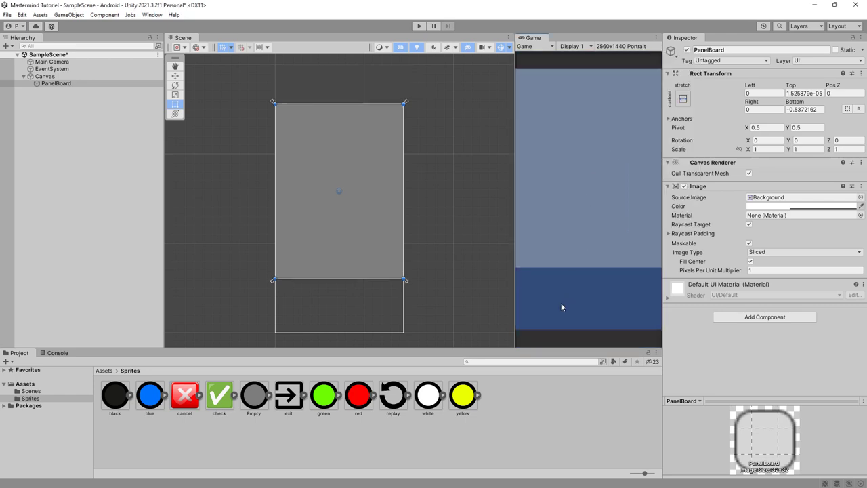
pyautogui.click(622, 46)
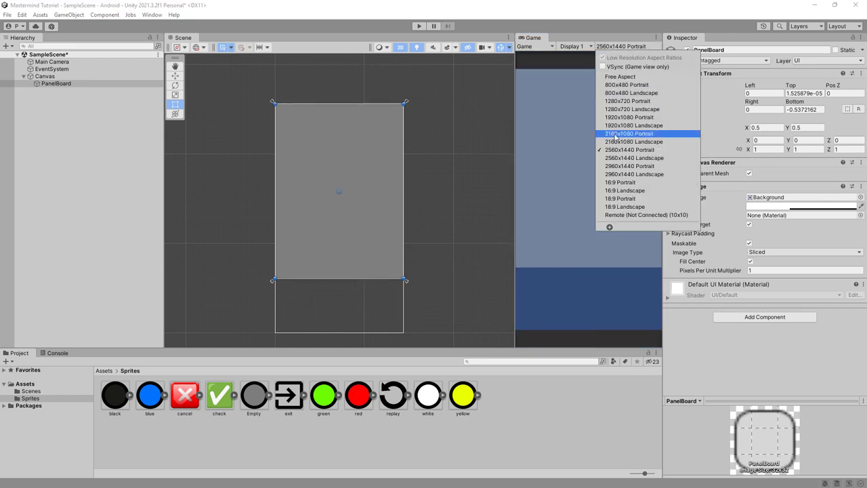
pyautogui.click(624, 166)
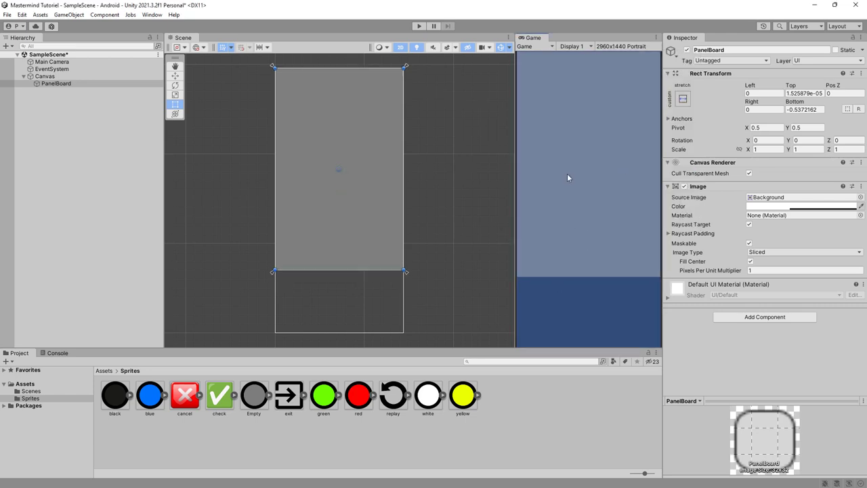
# Step: Add an Image named Slot inside PanelBoard and colour it orange
pyautogui.rightClick(56, 84)
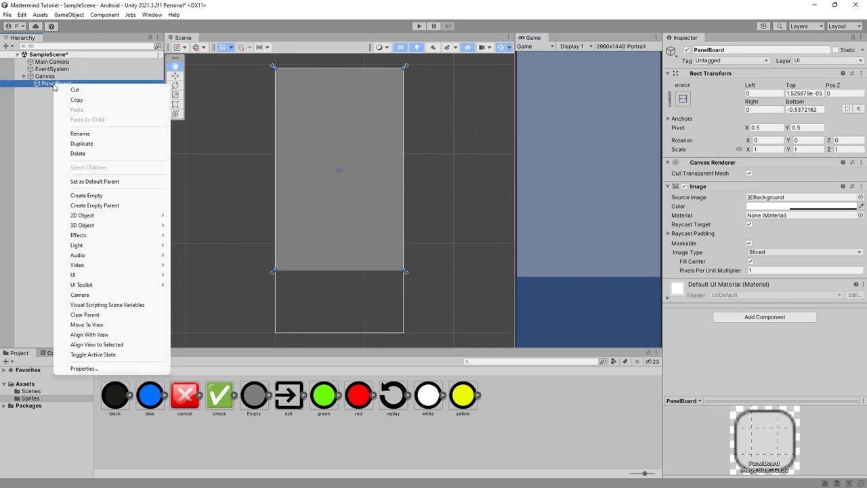
pyautogui.moveTo(89, 275)
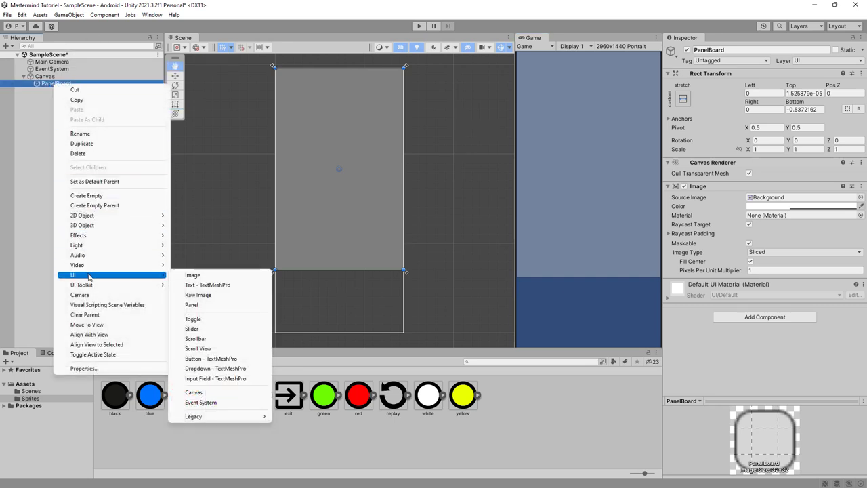
pyautogui.click(217, 275)
pyautogui.write('Slot')
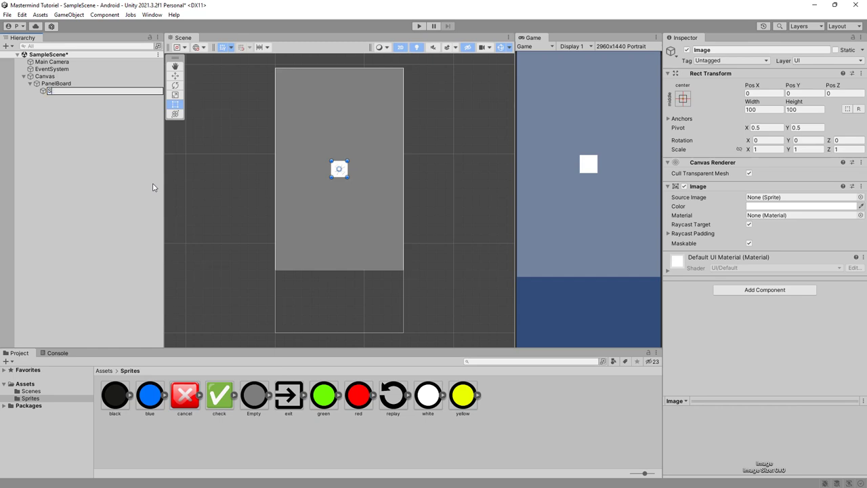
pyautogui.press('Return')
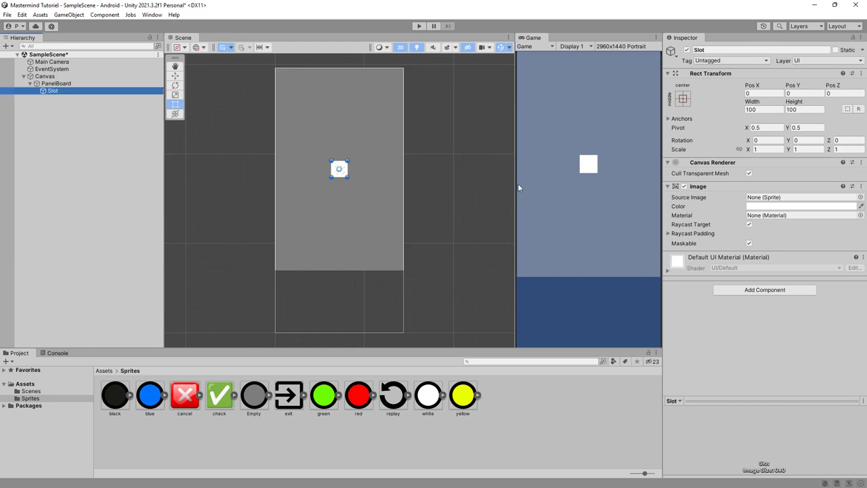
pyautogui.click(805, 207)
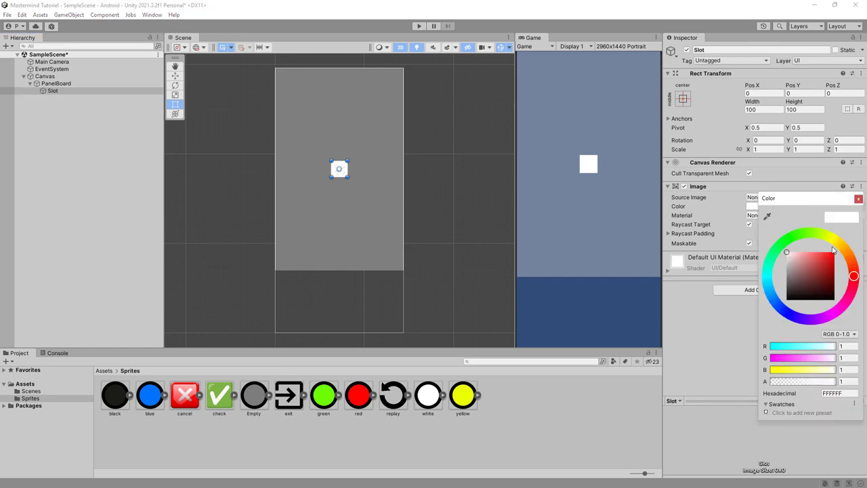
pyautogui.click(845, 252)
pyautogui.moveTo(825, 265)
pyautogui.mouseDown()
pyautogui.moveTo(827, 255)
pyautogui.moveTo(834, 265)
pyautogui.mouseUp()
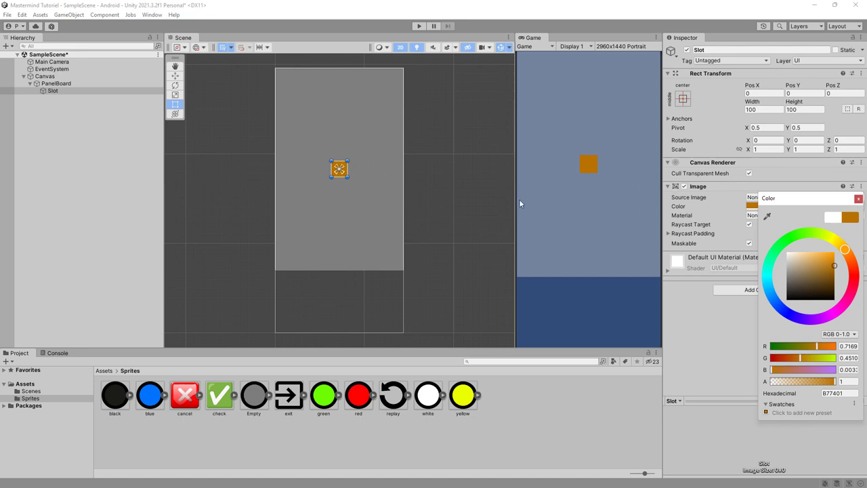
pyautogui.click(684, 332)
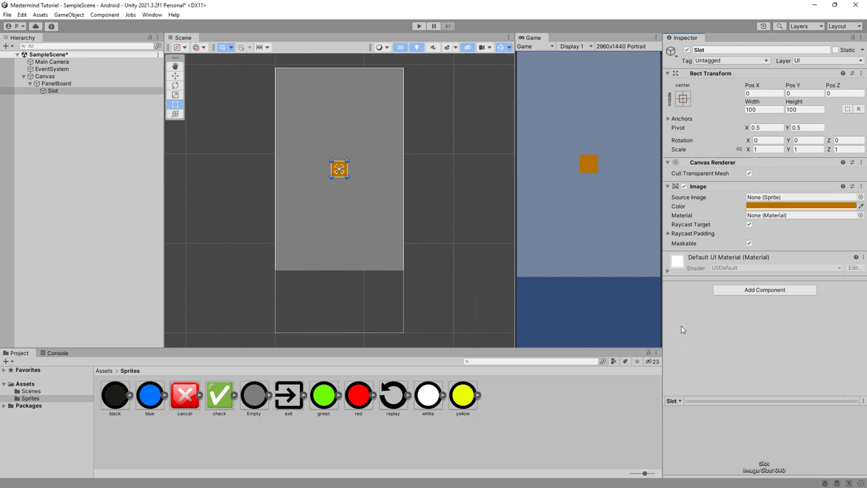
# Step: Apply the middle-stretch anchor preset so the Slot spans PanelBoard's full width
pyautogui.click(681, 102)
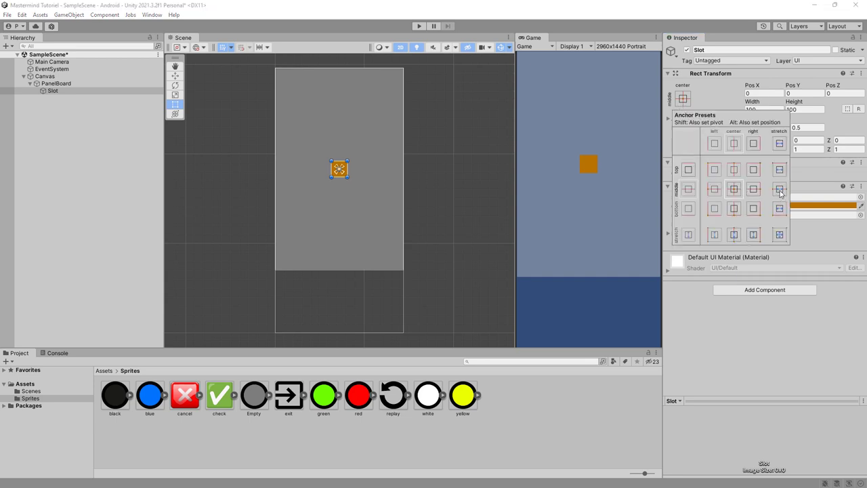
pyautogui.click(781, 146)
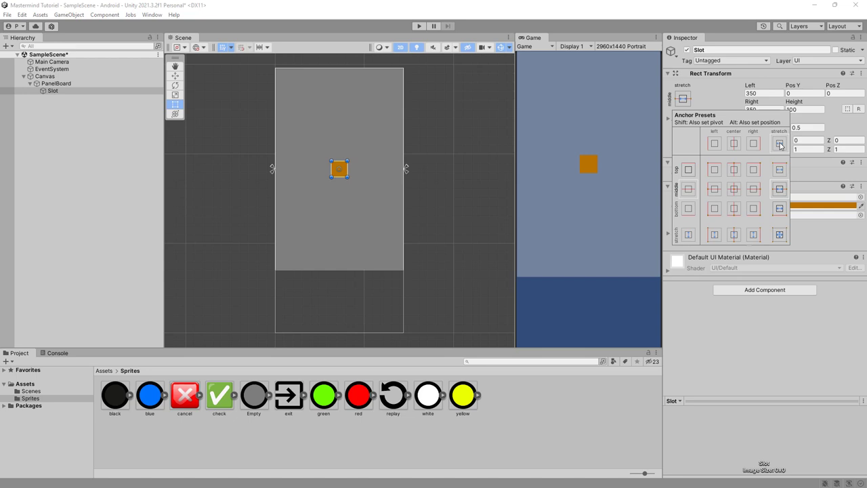
pyautogui.hotkey('ctrl', 'z')
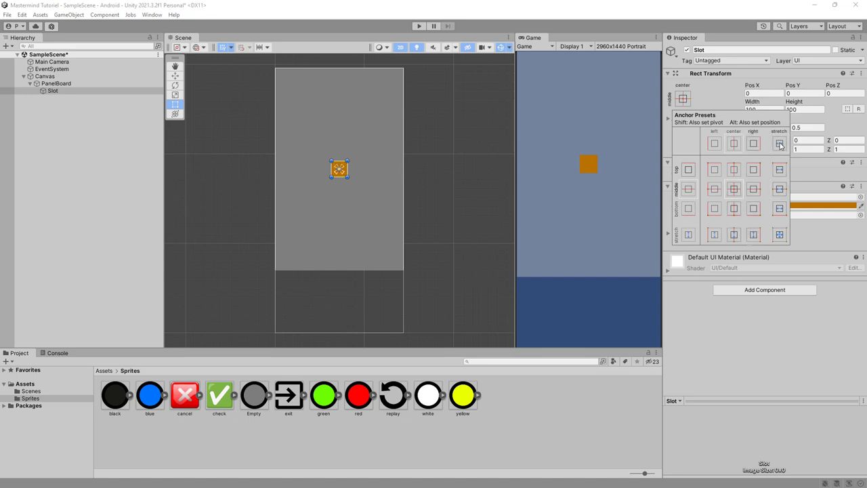
pyautogui.keyDown('alt'); pyautogui.click(780, 147); pyautogui.keyUp('alt')
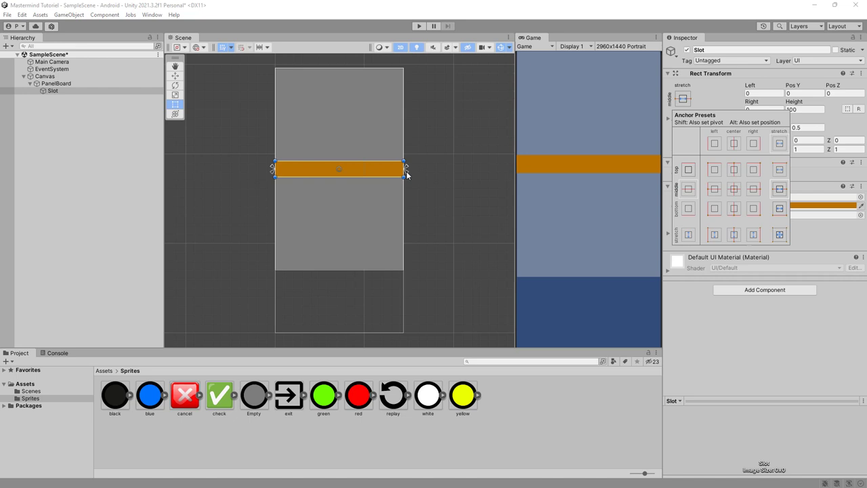
# Step: Add a Vertical Layout Group component to PanelBoard
pyautogui.click(49, 91)
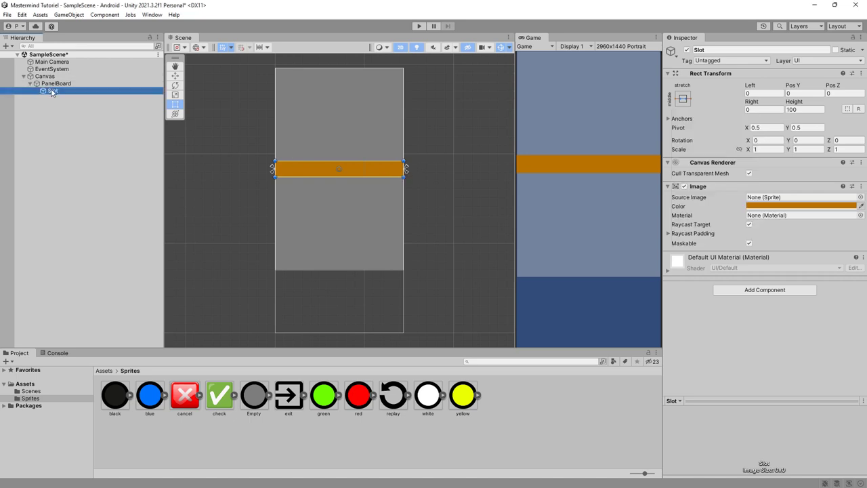
pyautogui.hotkey('ctrl', 'd')
pyautogui.hotkey('ctrl', 'z')
pyautogui.click(61, 84)
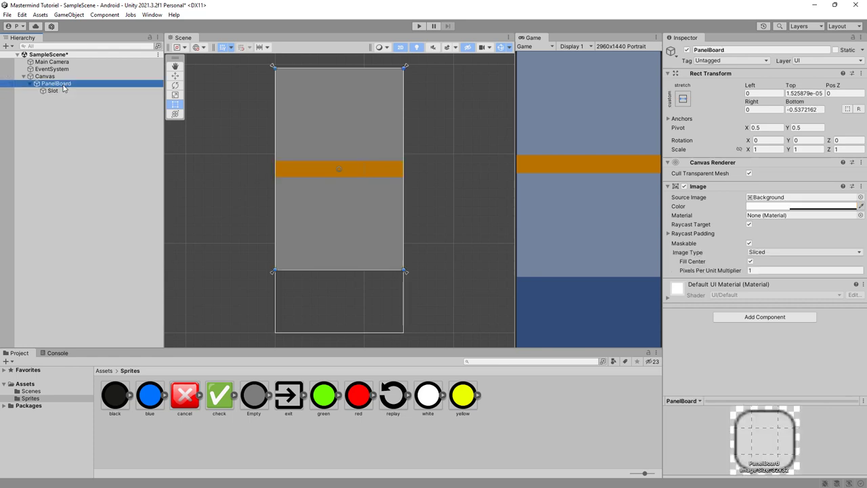
pyautogui.click(737, 320)
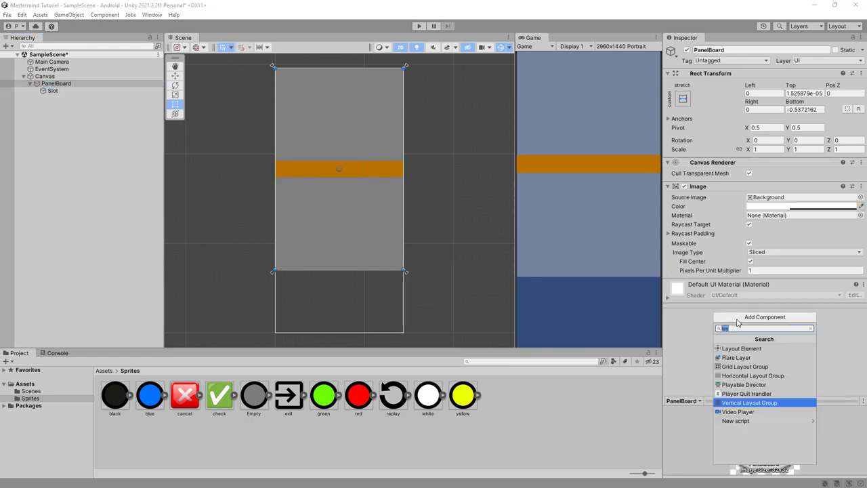
pyautogui.click(751, 405)
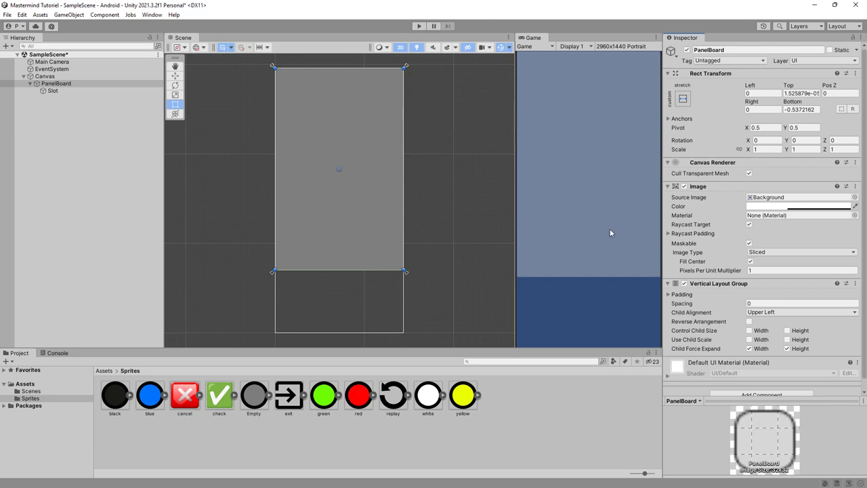
# Step: Reset the Slot's Rect Transform and tick Control Child Size Width on PanelBoard's layout group
pyautogui.click(54, 91)
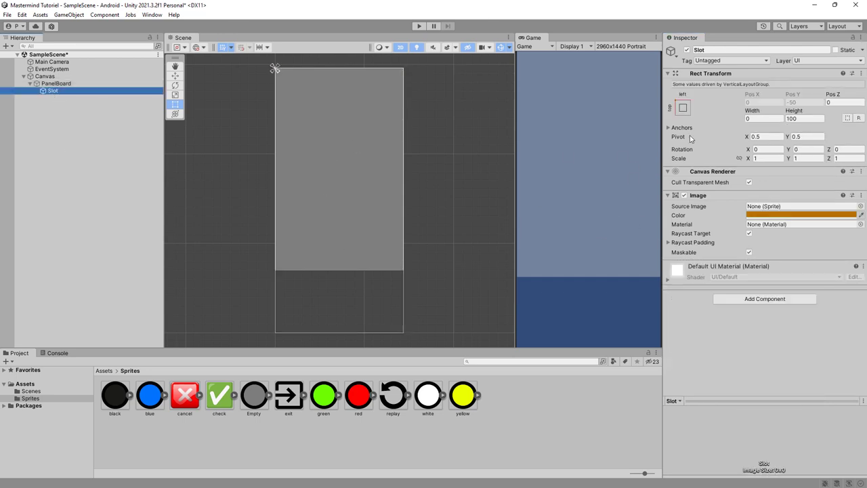
pyautogui.click(683, 108)
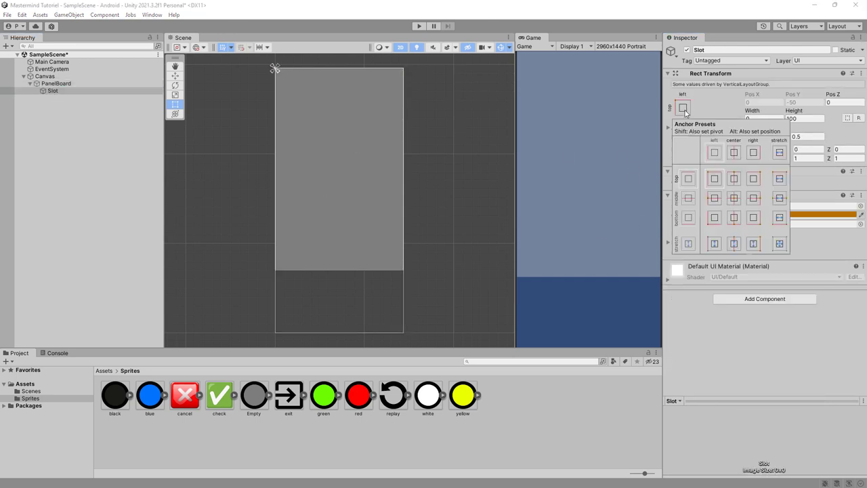
pyautogui.click(840, 83)
pyautogui.rightClick(832, 79)
pyautogui.click(820, 83)
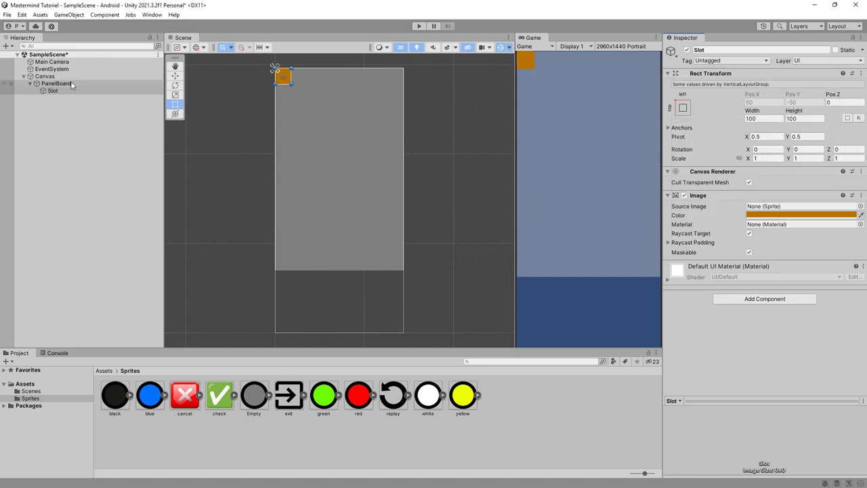
pyautogui.click(129, 83)
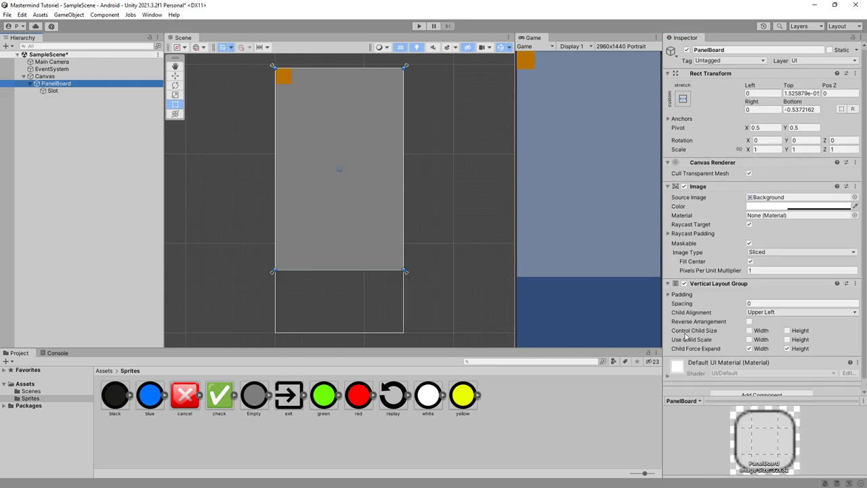
pyautogui.click(749, 330)
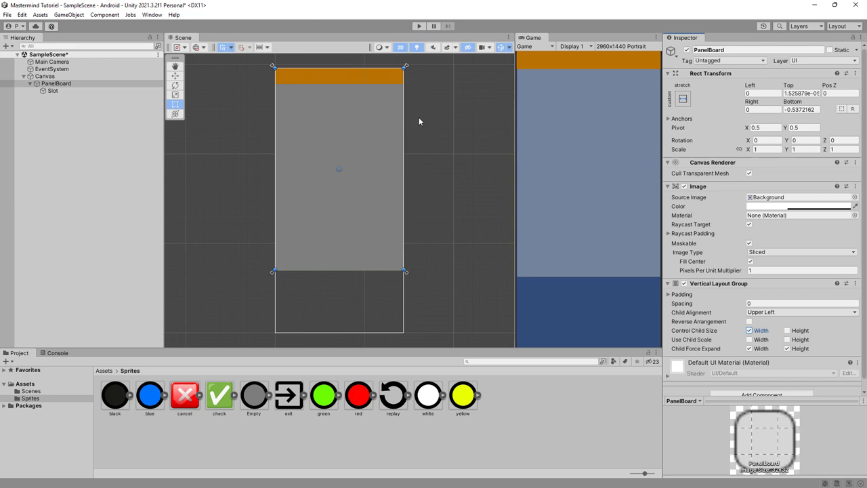
# Step: Duplicate the Slot with Ctrl+D into Slot (1) through Slot (10), deleting the extra Slot (11)
pyautogui.click(61, 90)
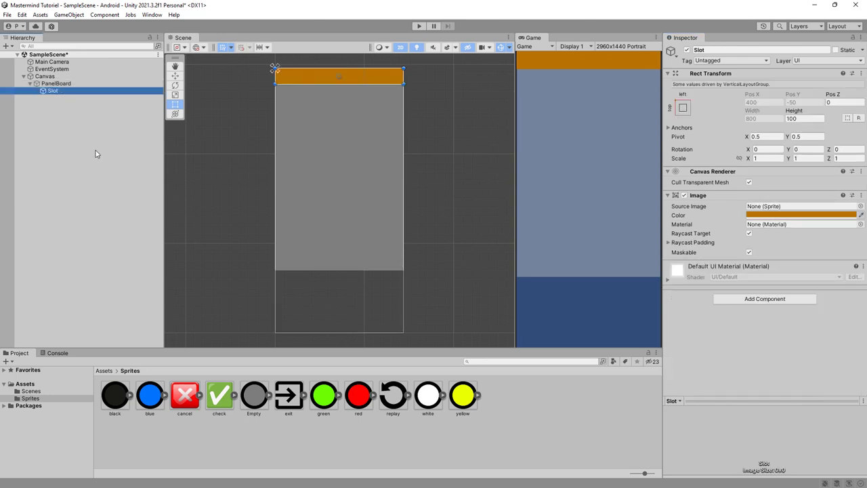
pyautogui.hotkey('ctrl', 'd')
pyautogui.hotkey('ctrl', 'd')
pyautogui.hotkey('ctrl', 'd')
pyautogui.hotkey('ctrl', 'd')
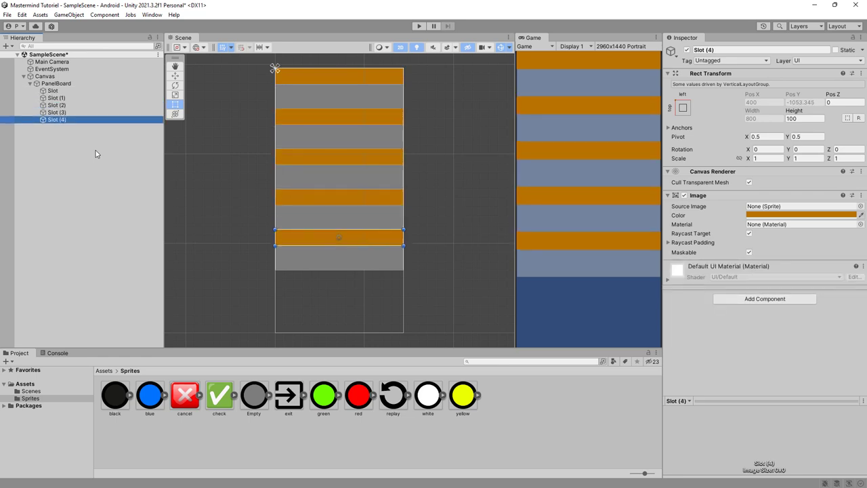
pyautogui.hotkey('ctrl', 'd')
pyautogui.hotkey('ctrl', 'd')
pyautogui.hotkey('ctrl', 'd')
pyautogui.hotkey('ctrl', 'd')
pyautogui.hotkey('ctrl', 'd')
pyautogui.hotkey('ctrl', 'd')
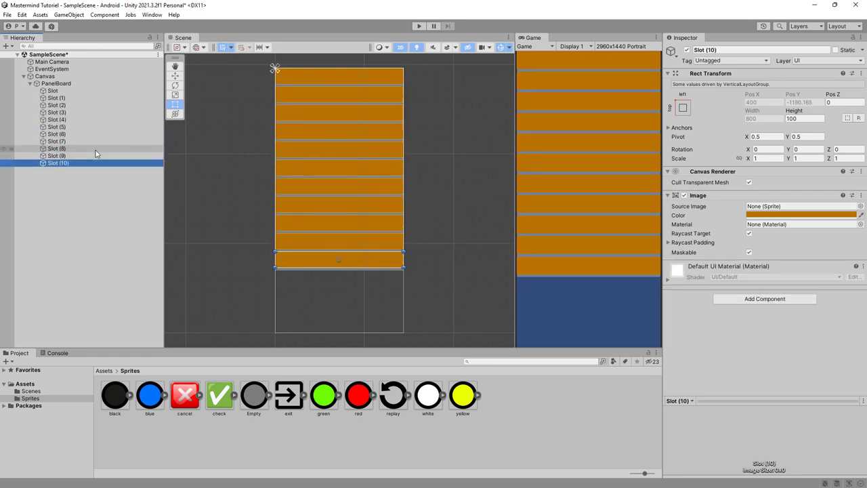
pyautogui.hotkey('ctrl', 'd')
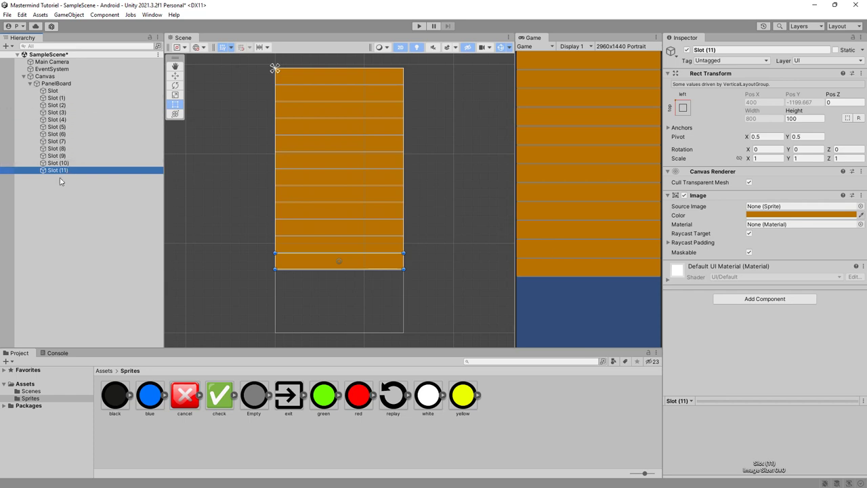
pyautogui.press('Delete')
pyautogui.hotkey('ctrl', 'z')
pyautogui.press('Delete')
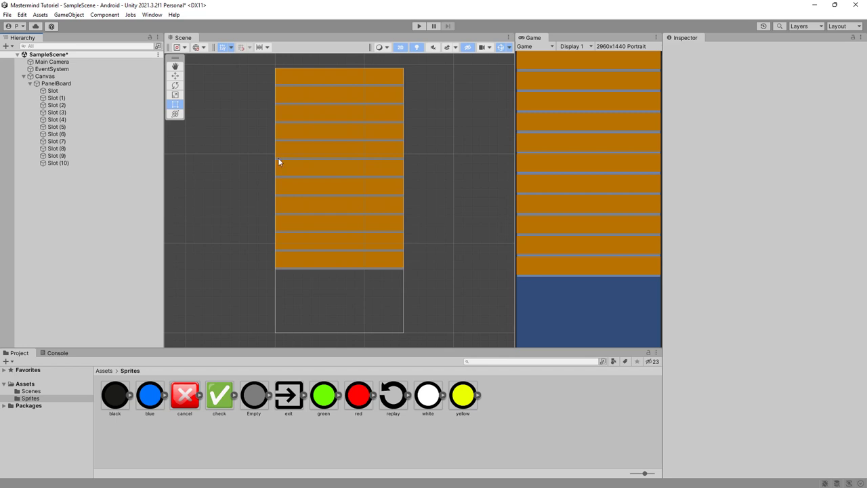
# Step: Preview the board at 2560x1440 Portrait, then switch back to 2960x1440 Portrait
pyautogui.click(608, 46)
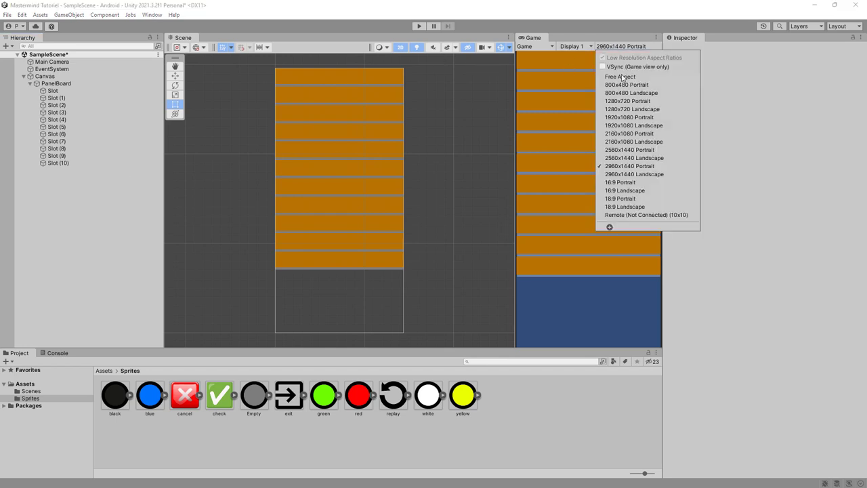
pyautogui.click(629, 153)
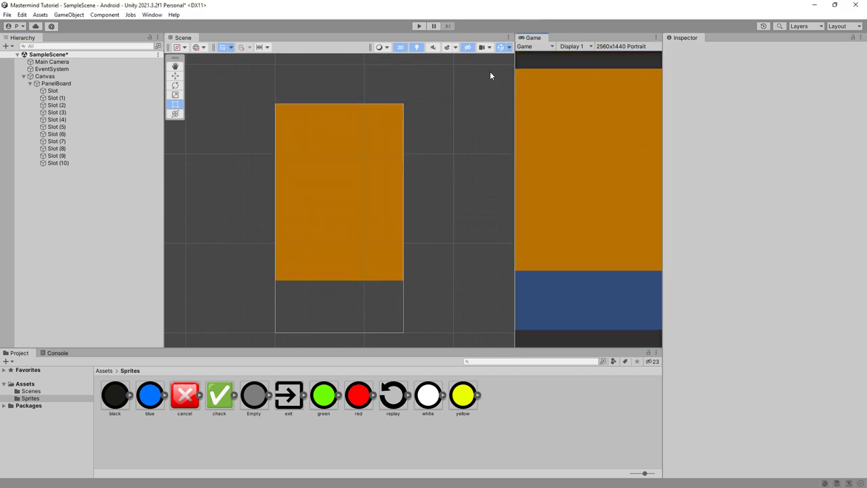
pyautogui.click(605, 47)
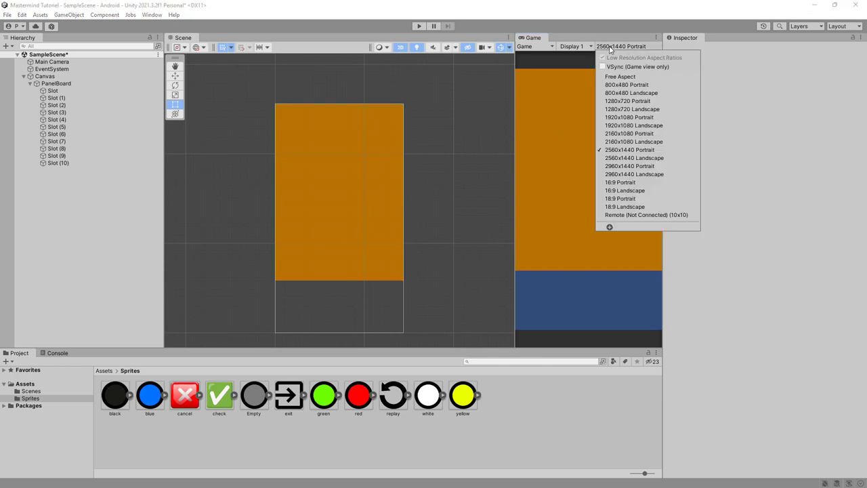
pyautogui.click(638, 166)
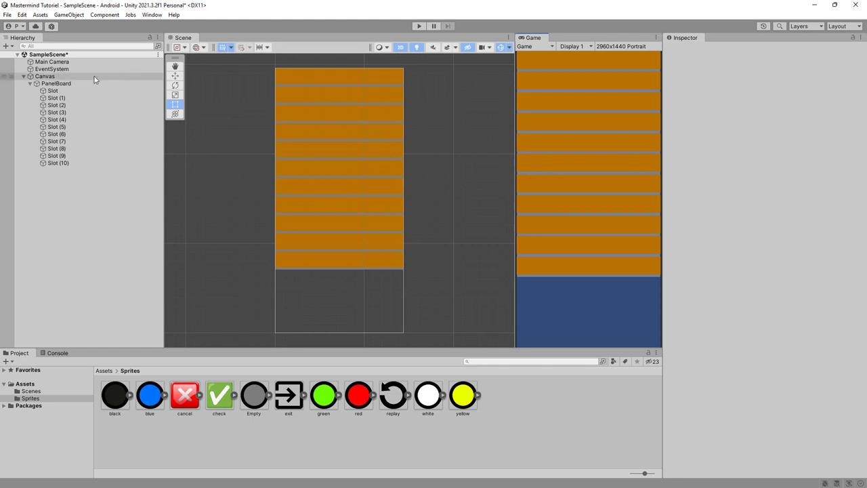
# Step: Delete Slot (1) through Slot (10), leaving only the original Slot row in PanelBoard
pyautogui.click(57, 98)
pyautogui.press('Delete')
pyautogui.click(57, 97)
pyautogui.press('Delete')
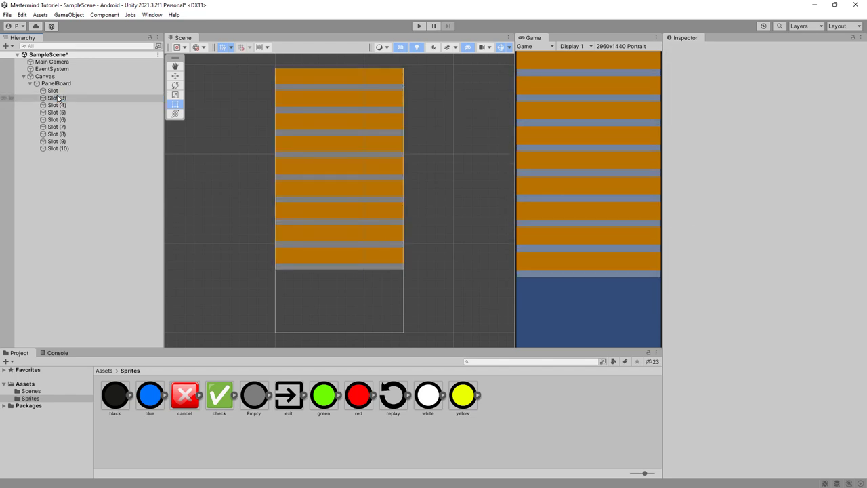
pyautogui.click(57, 98)
pyautogui.press('Delete')
pyautogui.click(57, 97)
pyautogui.keyDown('shift'); pyautogui.click(63, 142); pyautogui.keyUp('shift')
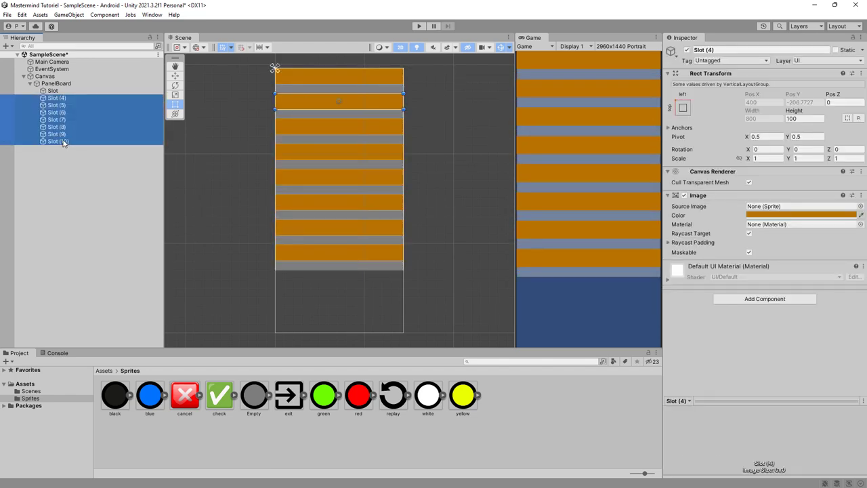
pyautogui.press('Delete')
pyautogui.click(57, 90)
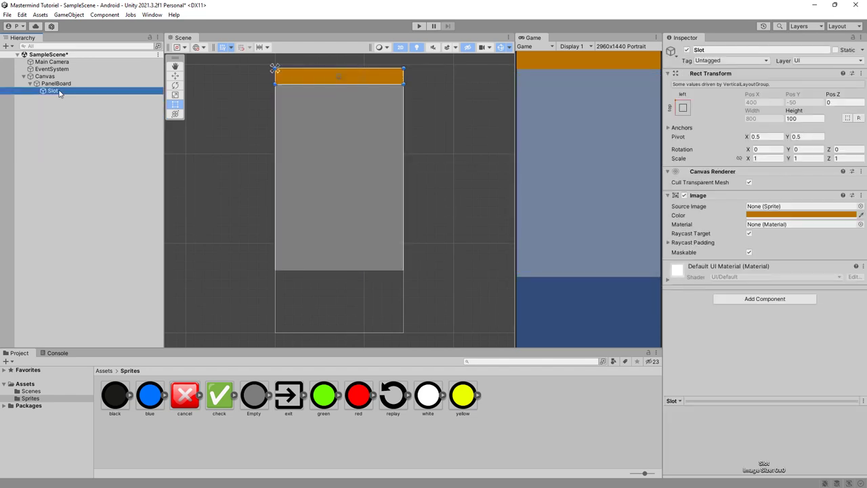
pyautogui.scroll(3, 279, 178)
pyautogui.moveTo(315, 110); pyautogui.dragTo(309, 228, button='middle')
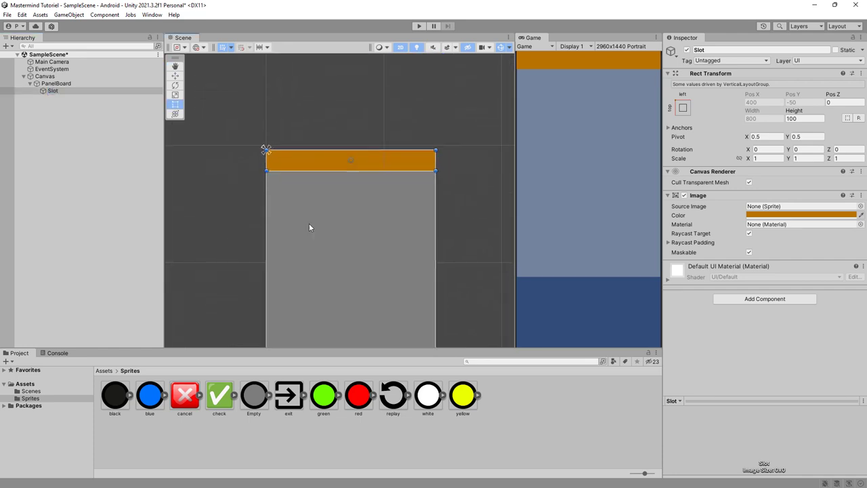
# Step: Add an Image inside Slot and assign it the Empty peg sprite
pyautogui.rightClick(77, 94)
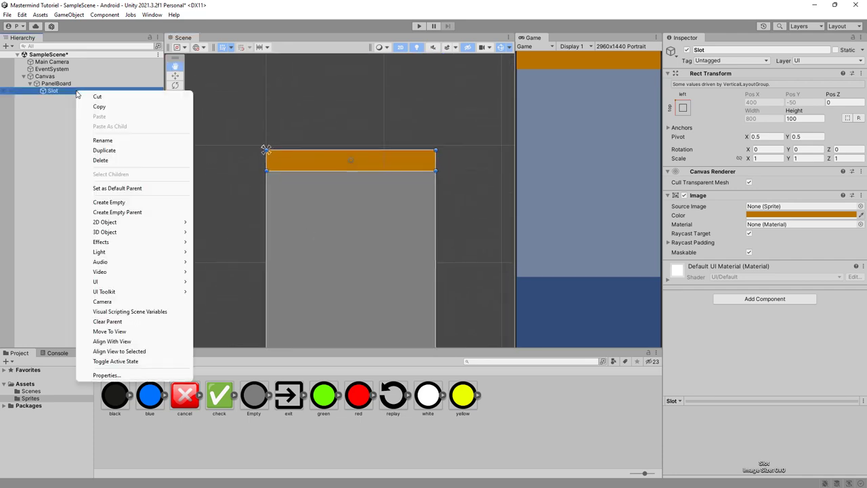
pyautogui.moveTo(178, 285)
pyautogui.click(215, 282)
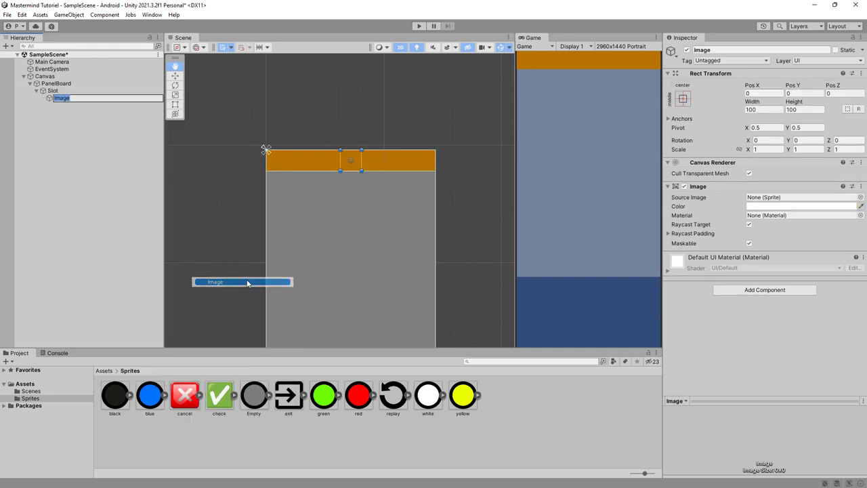
pyautogui.moveTo(113, 405)
pyautogui.mouseDown()
pyautogui.moveTo(392, 317)
pyautogui.moveTo(241, 420)
pyautogui.moveTo(766, 198)
pyautogui.mouseUp()
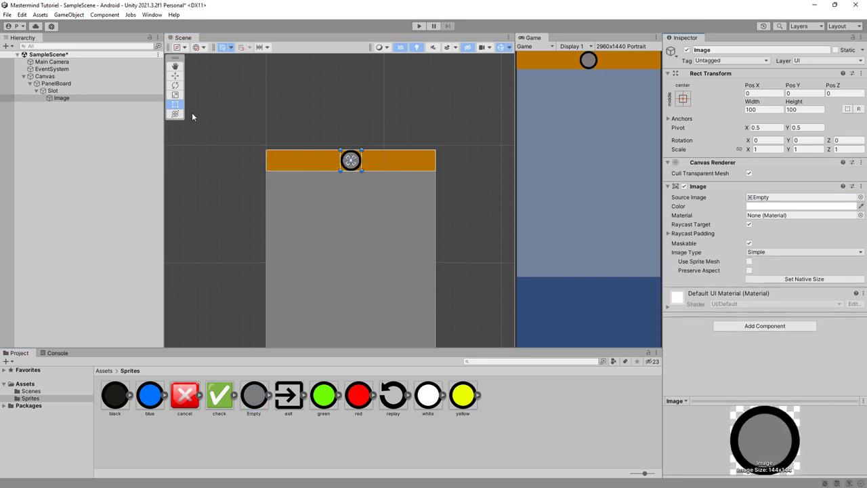
# Step: Shrink the grey peg Image slightly, to a 0.86744 scale
pyautogui.click(176, 95)
pyautogui.moveTo(354, 163); pyautogui.dragTo(346, 166)
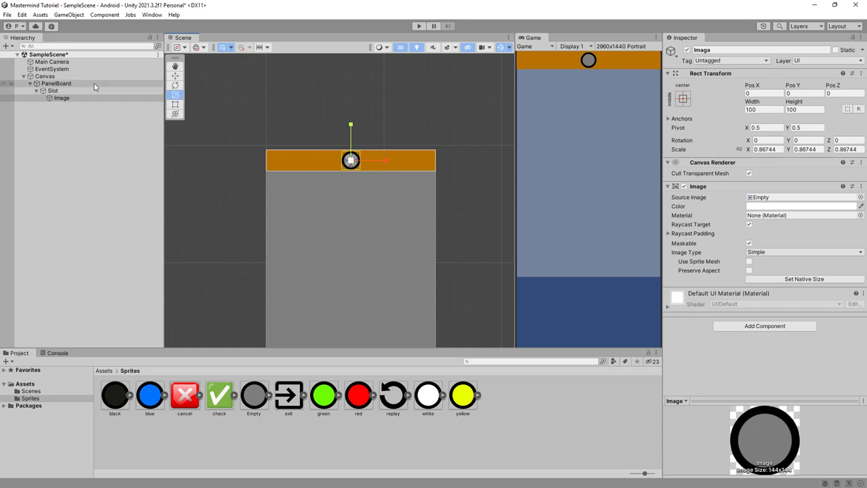
pyautogui.click(60, 99)
# Step: Duplicate the grey peg three times, sliding each copy right of the previous one
pyautogui.hotkey('ctrl', 'd')
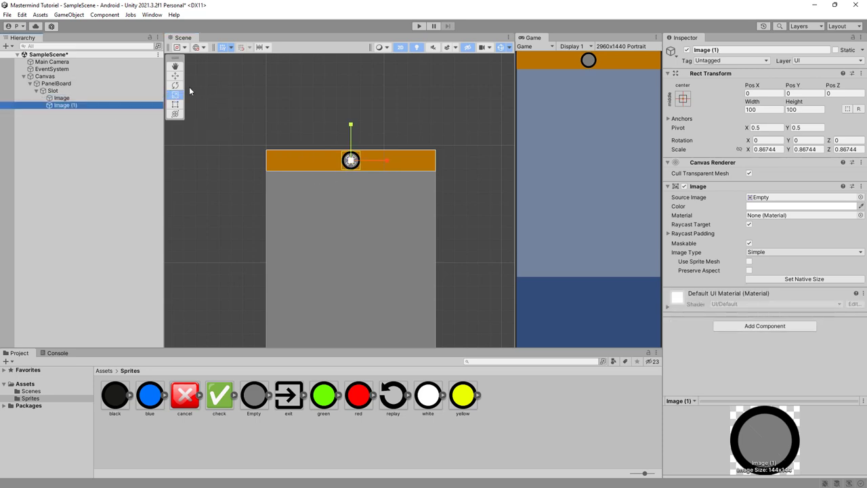
pyautogui.click(175, 76)
pyautogui.moveTo(383, 168); pyautogui.dragTo(407, 161)
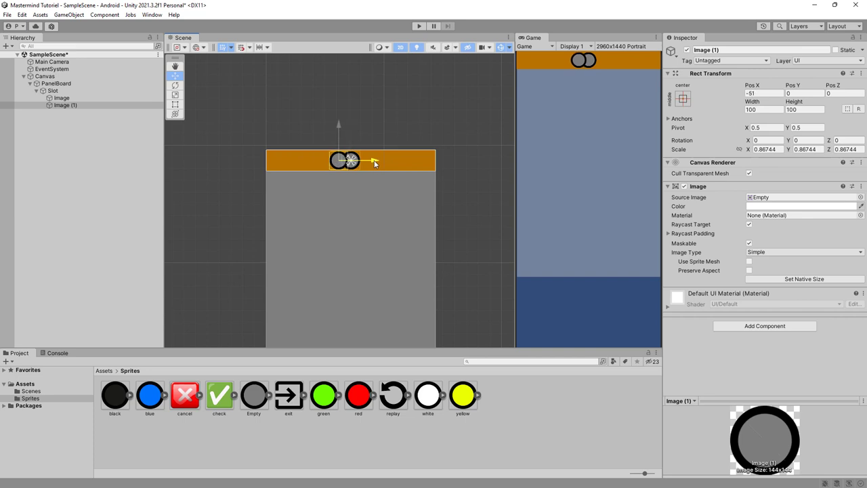
pyautogui.hotkey('ctrl', 'd')
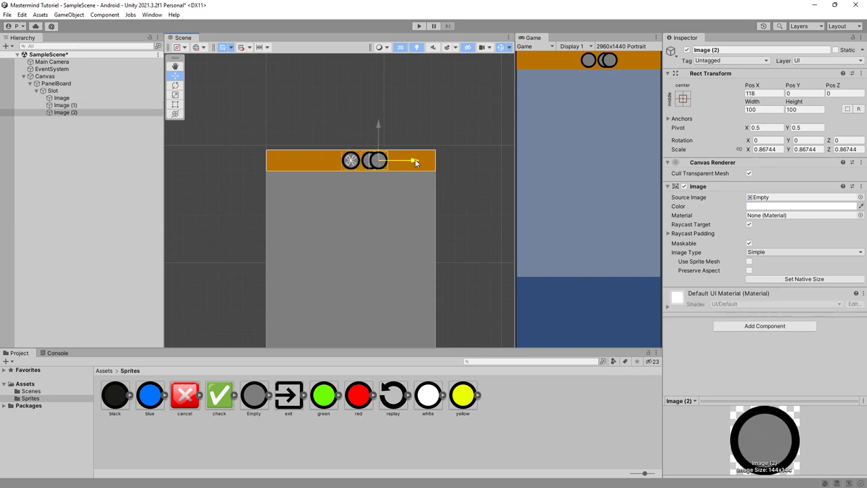
pyautogui.moveTo(406, 161); pyautogui.dragTo(443, 163)
pyautogui.hotkey('ctrl', 'd')
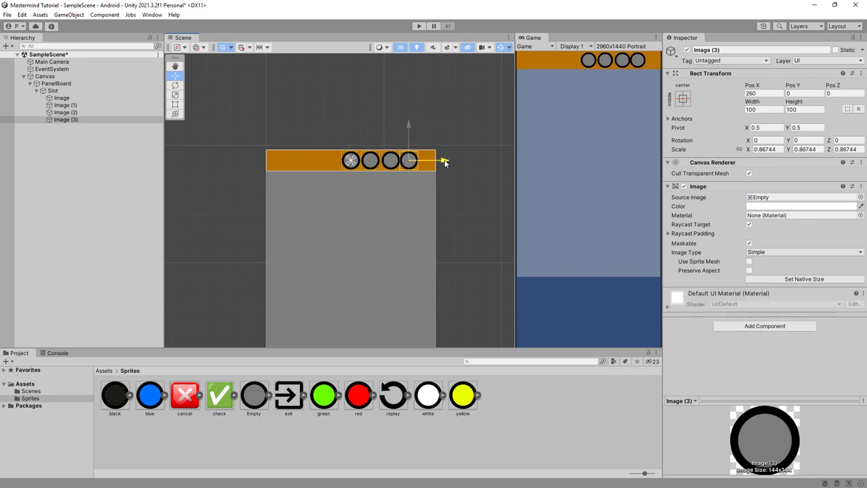
# Step: Shift the row of four pegs left on the Slot bar, then select each peg to check it
pyautogui.keyDown('shift'); pyautogui.click(61, 98); pyautogui.keyUp('shift')
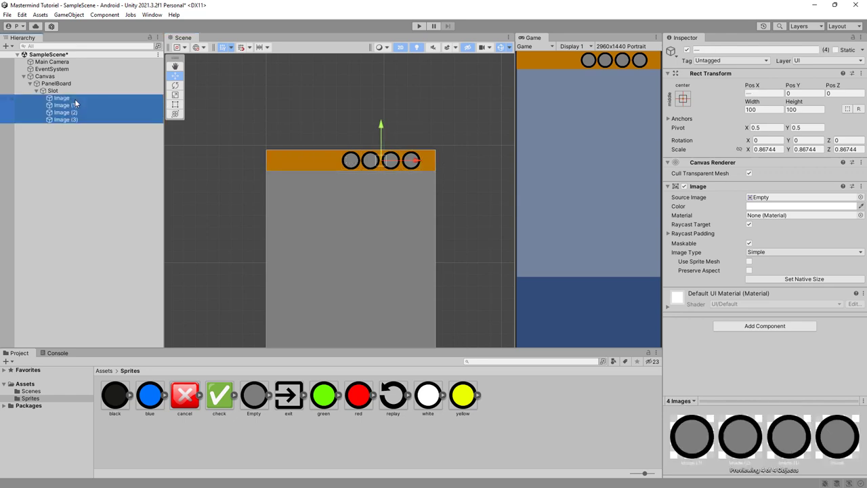
pyautogui.moveTo(414, 161); pyautogui.dragTo(368, 170)
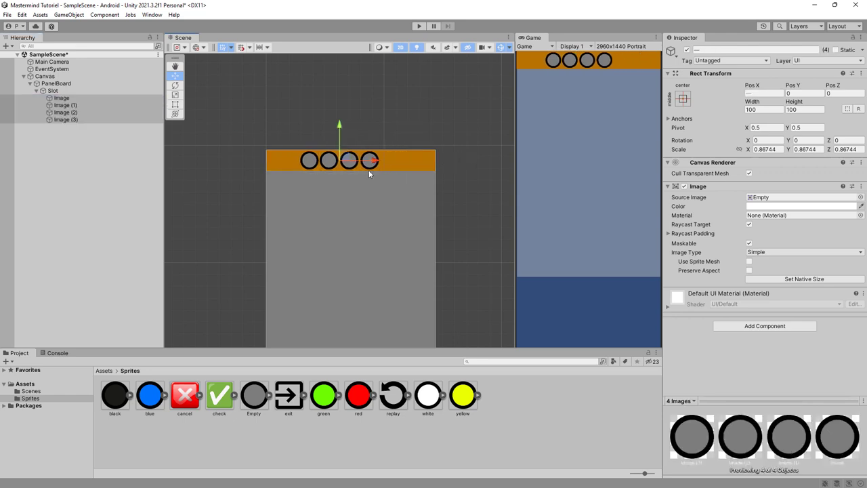
pyautogui.click(66, 99)
pyautogui.click(66, 105)
pyautogui.click(65, 113)
pyautogui.click(66, 119)
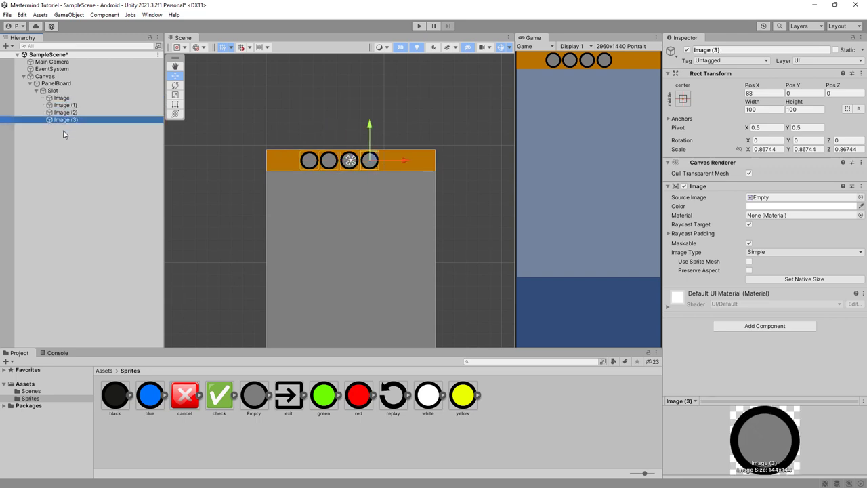
# Step: Rename the first two peg Images to c1 and c2
pyautogui.click(64, 105)
pyautogui.rightClick(65, 98)
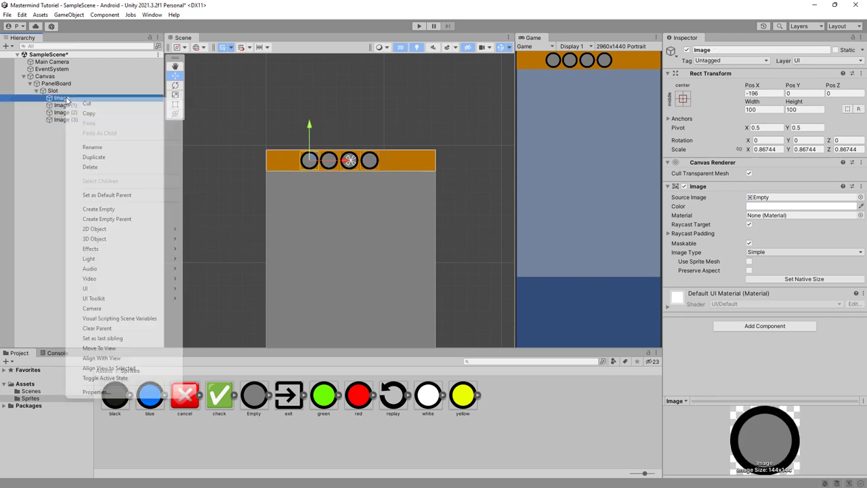
pyautogui.click(103, 147)
pyautogui.write('C')
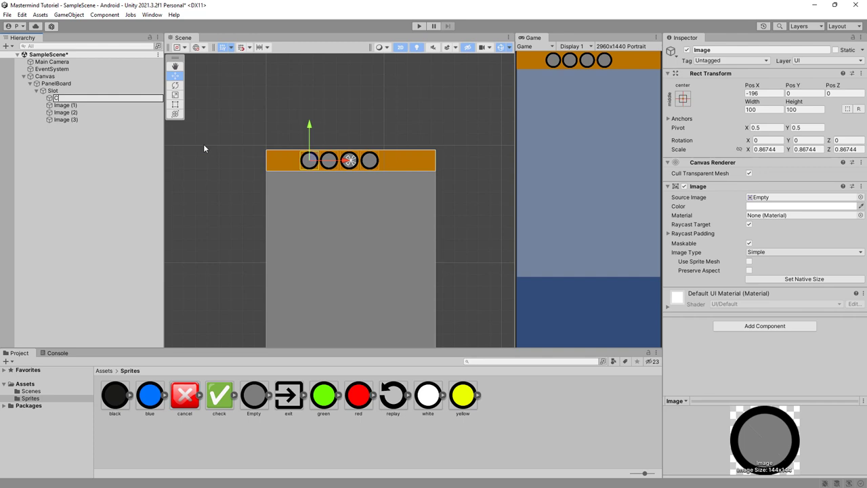
pyautogui.write('c1')
pyautogui.press('Return')
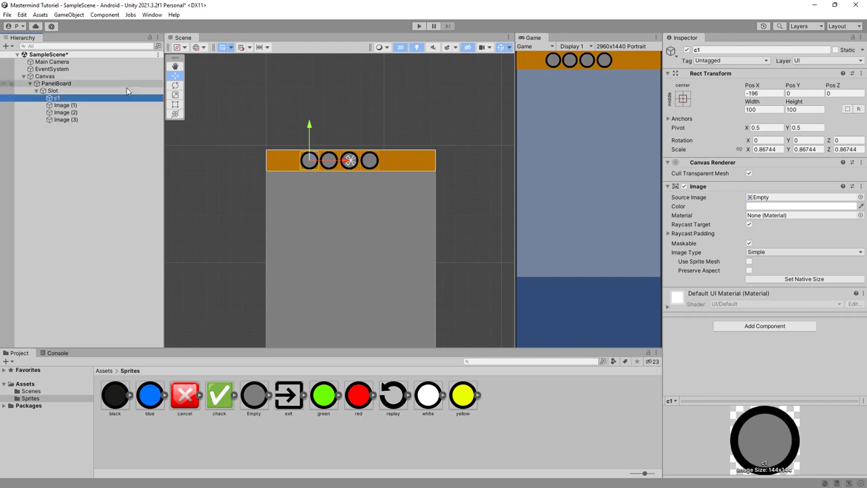
pyautogui.click(80, 105)
pyautogui.rightClick(80, 108)
pyautogui.click(107, 154)
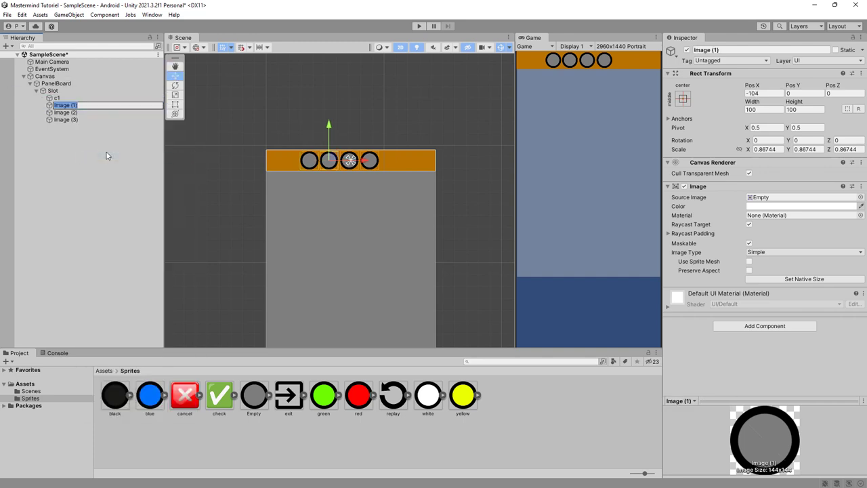
pyautogui.write('c2')
pyautogui.press('Return')
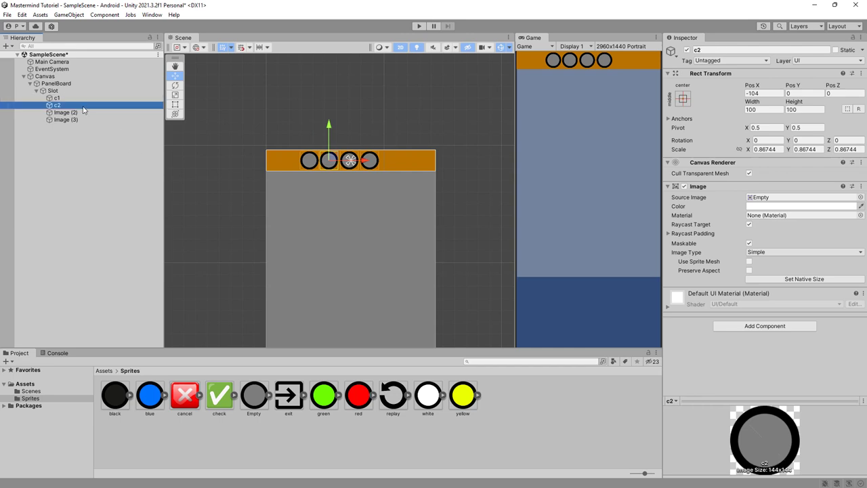
# Step: Rename the third and fourth pegs to c3 and c4, then duplicate c4
pyautogui.click(82, 113)
pyautogui.rightClick(82, 113)
pyautogui.click(93, 156)
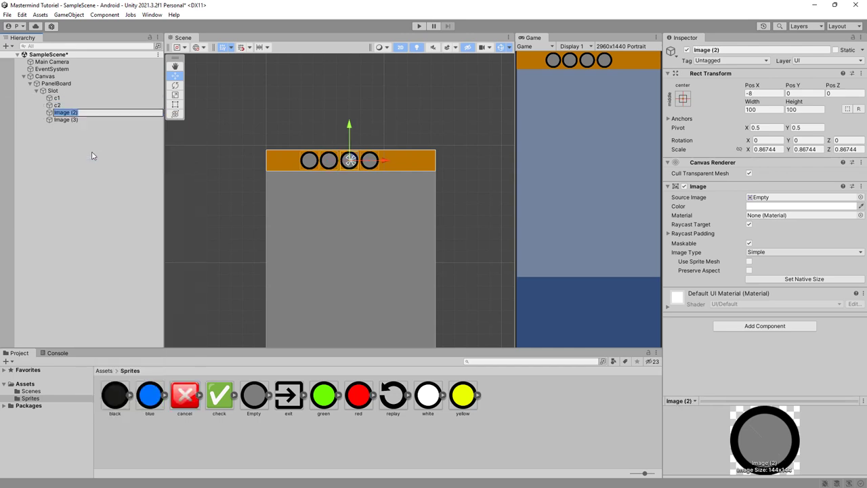
pyautogui.write('c3')
pyautogui.press('Return')
pyautogui.rightClick(92, 119)
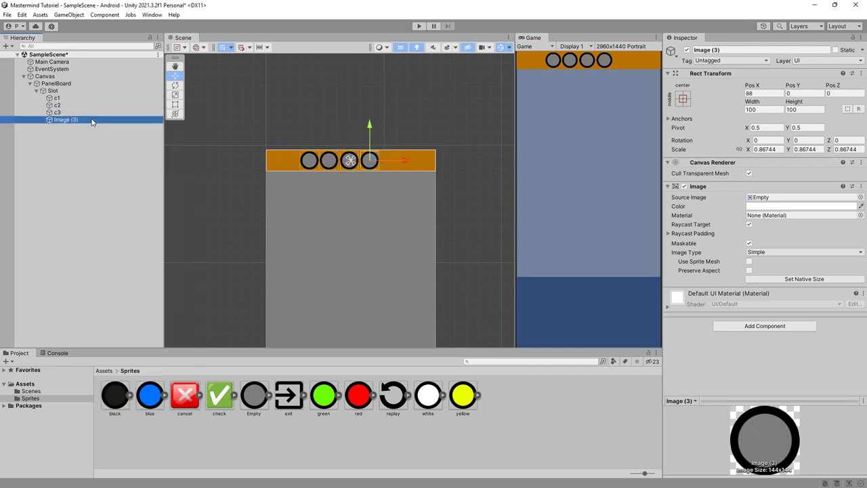
pyautogui.click(118, 168)
pyautogui.write('c4')
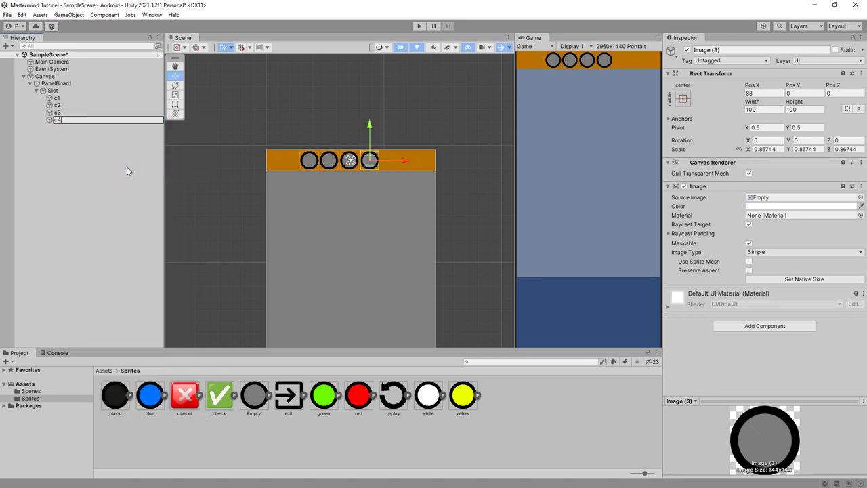
pyautogui.press('Return')
pyautogui.hotkey('ctrl', 'd')
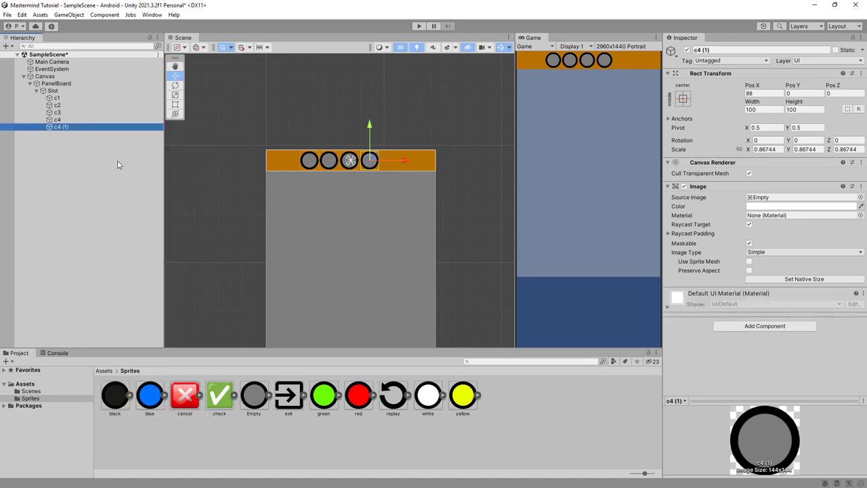
# Step: Move the c4 copy right of the pegs, shrink it to about a third, and raise it
pyautogui.moveTo(399, 160); pyautogui.dragTo(425, 163)
pyautogui.scroll(2, 394, 206)
pyautogui.scroll(2, 376, 193)
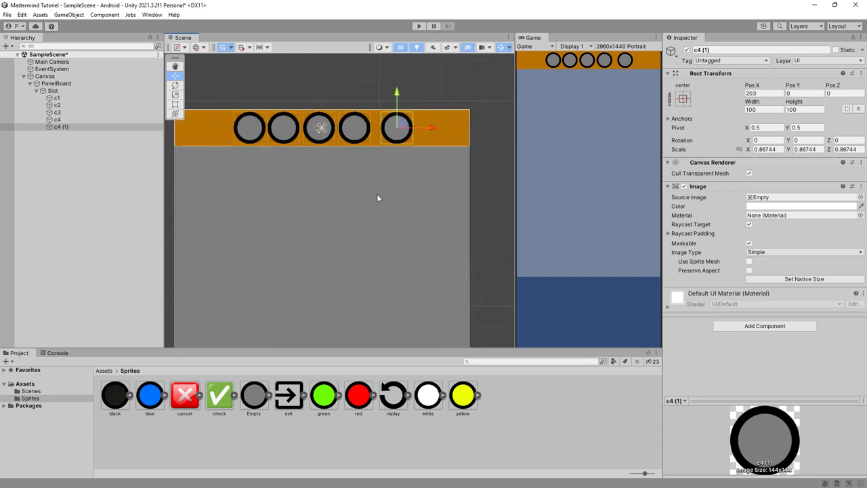
pyautogui.scroll(2, 272, 136)
pyautogui.press('r')
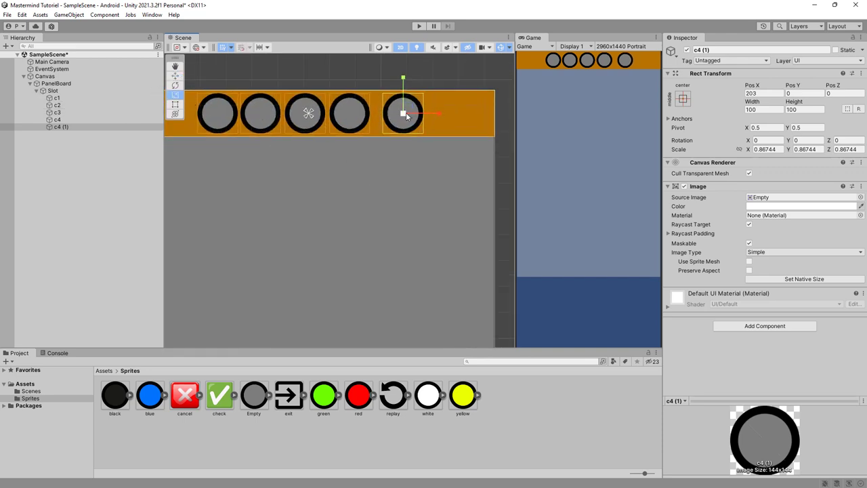
pyautogui.moveTo(406, 115); pyautogui.dragTo(357, 102)
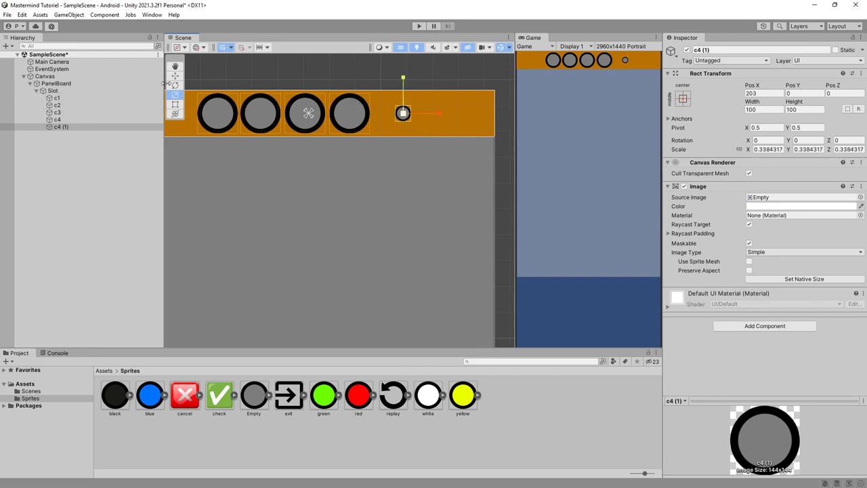
pyautogui.press('w')
pyautogui.moveTo(403, 79); pyautogui.dragTo(403, 68)
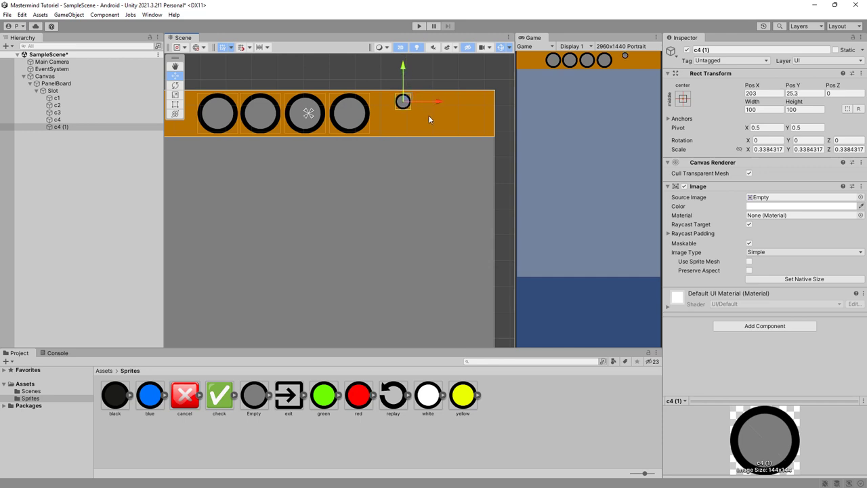
# Step: Duplicate the small circle into a two-by-two block of hint circles
pyautogui.hotkey('ctrl', 'd')
pyautogui.moveTo(440, 102); pyautogui.dragTo(461, 100)
pyautogui.keyDown('shift'); pyautogui.click(61, 128); pyautogui.keyUp('shift')
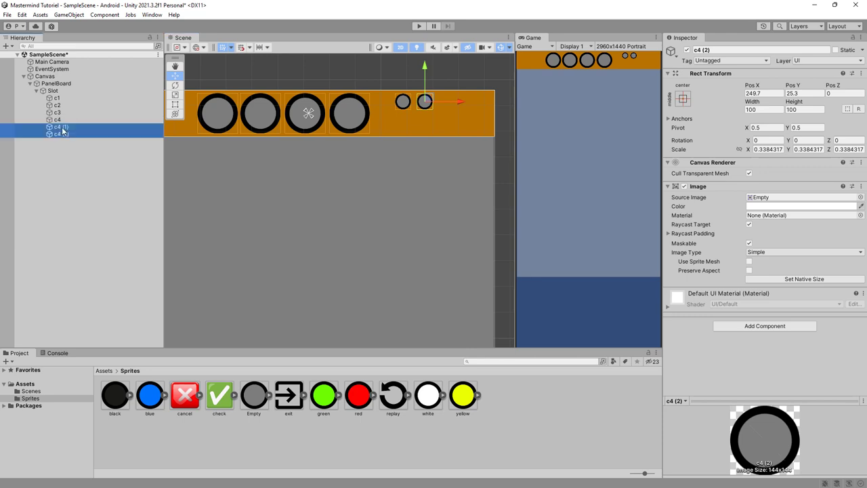
pyautogui.hotkey('ctrl', 'd')
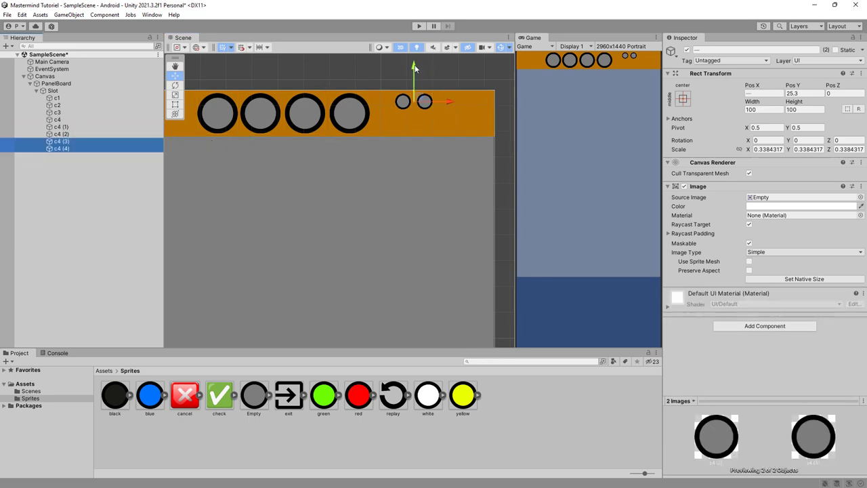
pyautogui.moveTo(414, 67); pyautogui.dragTo(414, 88)
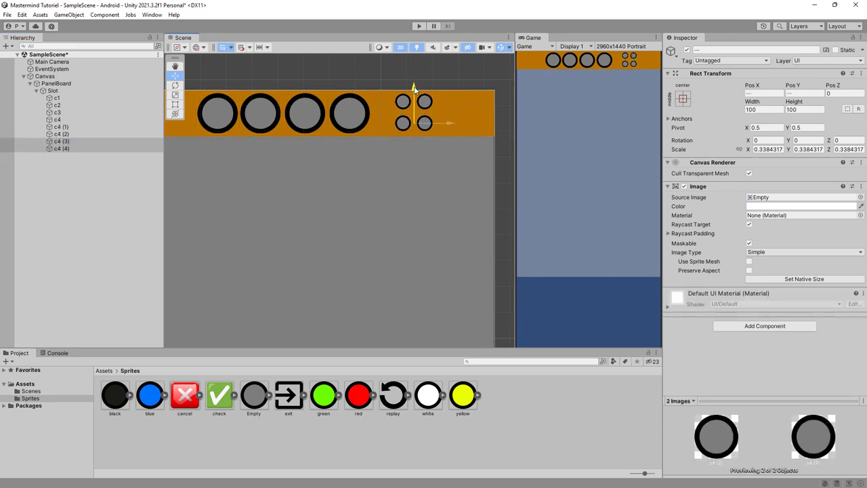
pyautogui.keyDown('shift'); pyautogui.click(61, 127); pyautogui.keyUp('shift')
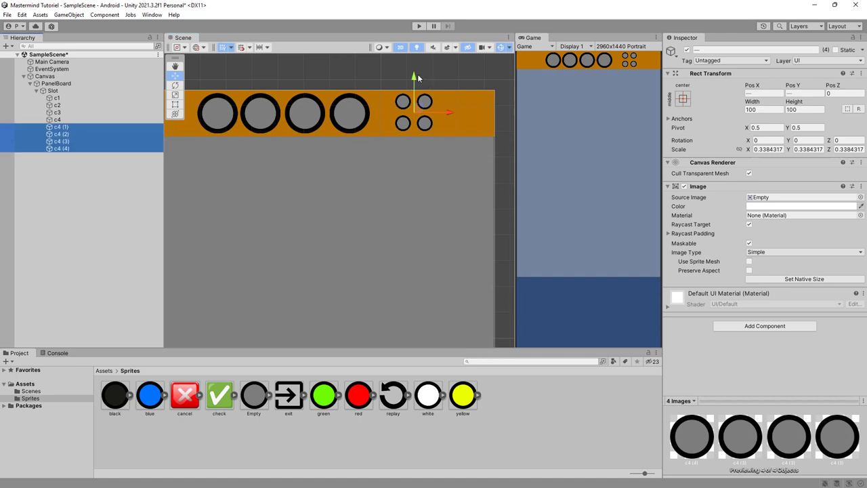
pyautogui.moveTo(415, 75); pyautogui.dragTo(415, 82)
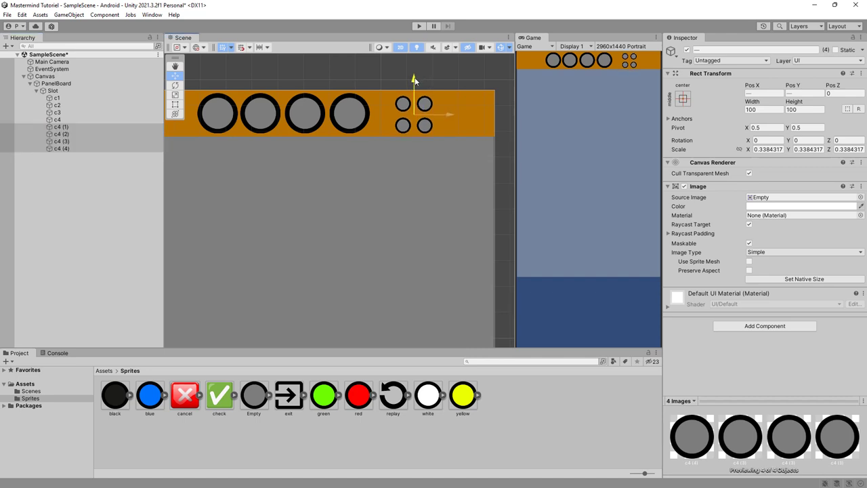
# Step: Rename the top-left hint circle c4 (1) to v1
pyautogui.click(57, 129)
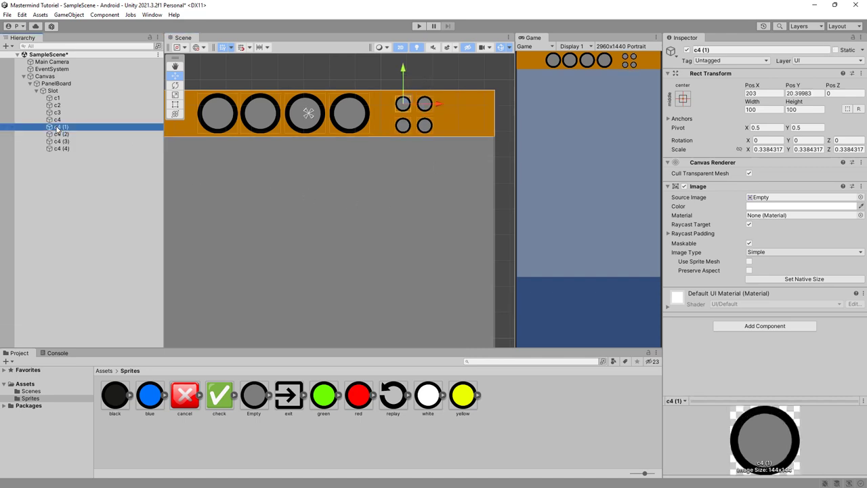
pyautogui.rightClick(58, 128)
pyautogui.click(154, 180)
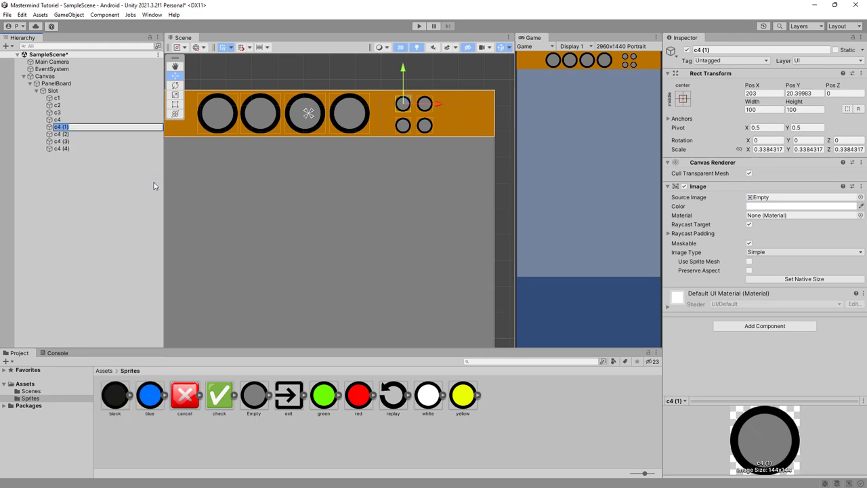
pyautogui.write('v1')
pyautogui.press('Return')
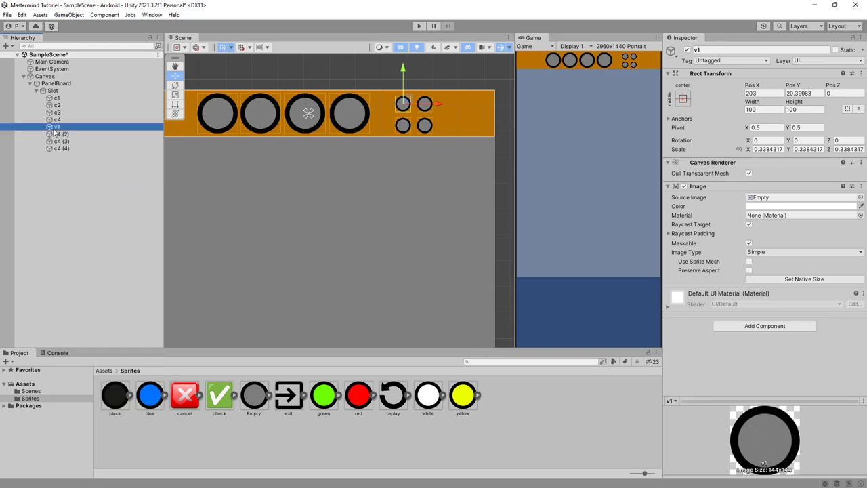
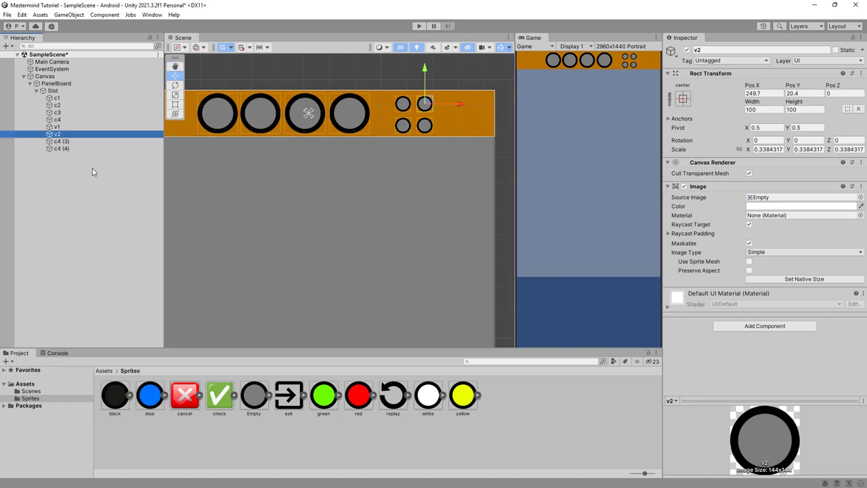
# Step: Rename the pegs c4 (3) and c4 (4) to v3 and v4
pyautogui.rightClick(67, 144)
pyautogui.click(100, 189)
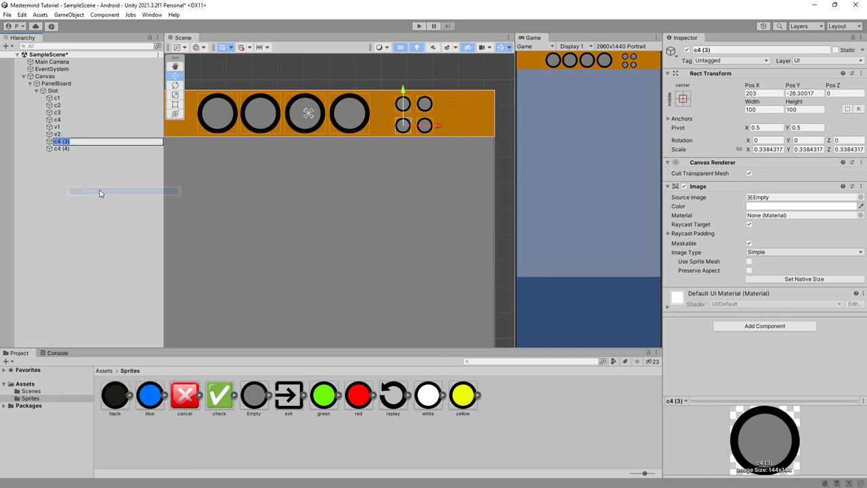
pyautogui.write('v3')
pyautogui.press('Return')
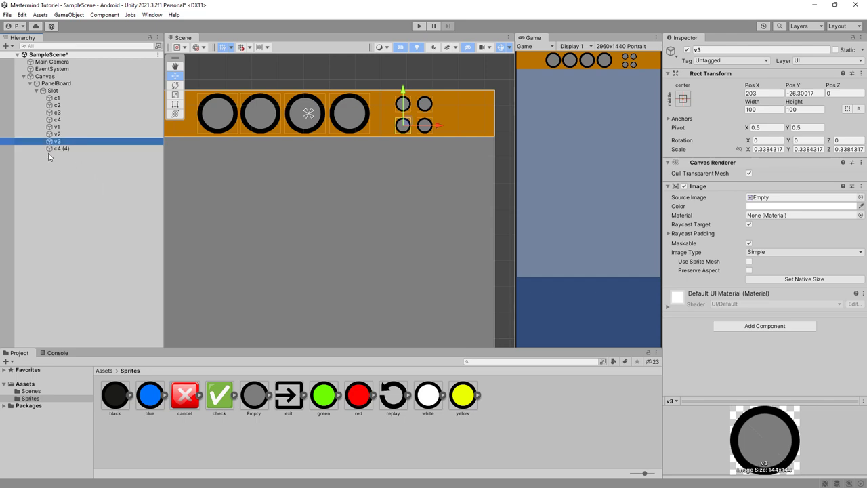
pyautogui.rightClick(60, 149)
pyautogui.click(95, 201)
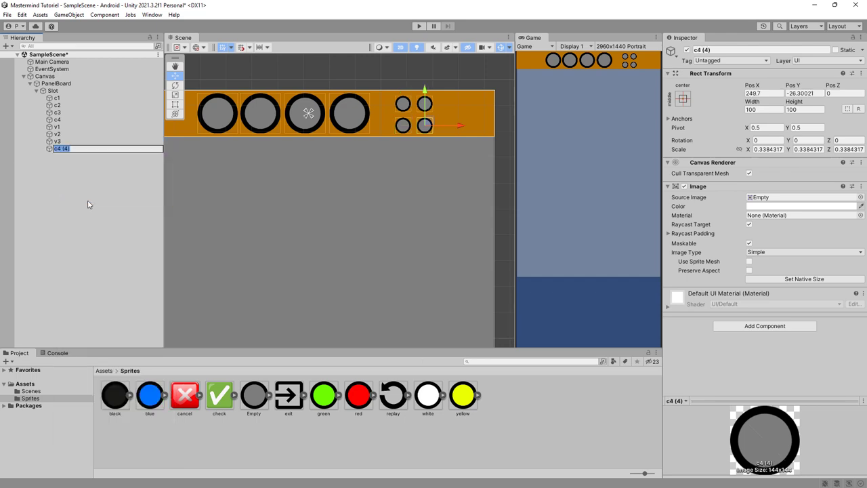
pyautogui.write('v4')
pyautogui.press('Return')
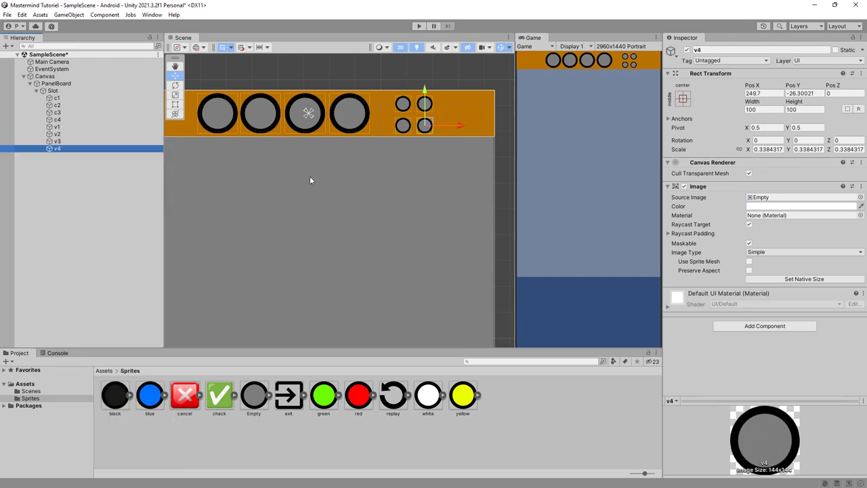
# Step: Shift all eight pegs, c1 through v4, slightly left on the row, then collapse Slot
pyautogui.keyDown('shift'); pyautogui.click(68, 97); pyautogui.keyUp('shift')
pyautogui.press('f')
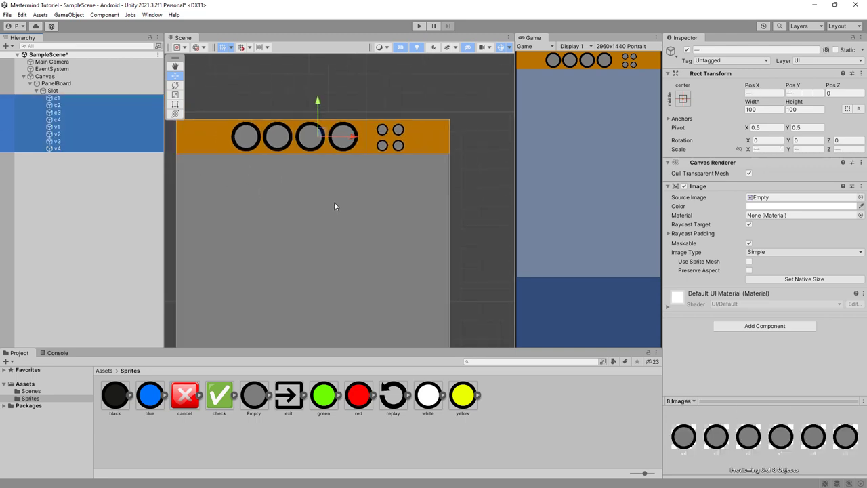
pyautogui.scroll(-1, 334, 206)
pyautogui.moveTo(353, 145); pyautogui.dragTo(350, 146)
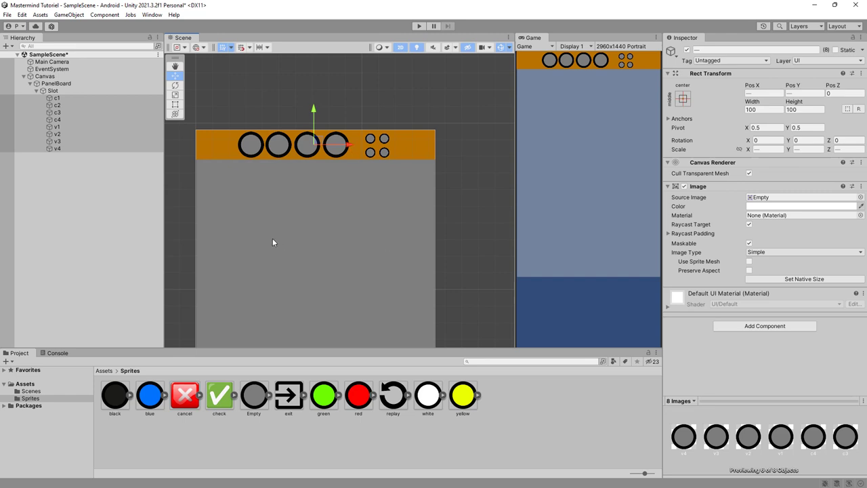
pyautogui.click(38, 92)
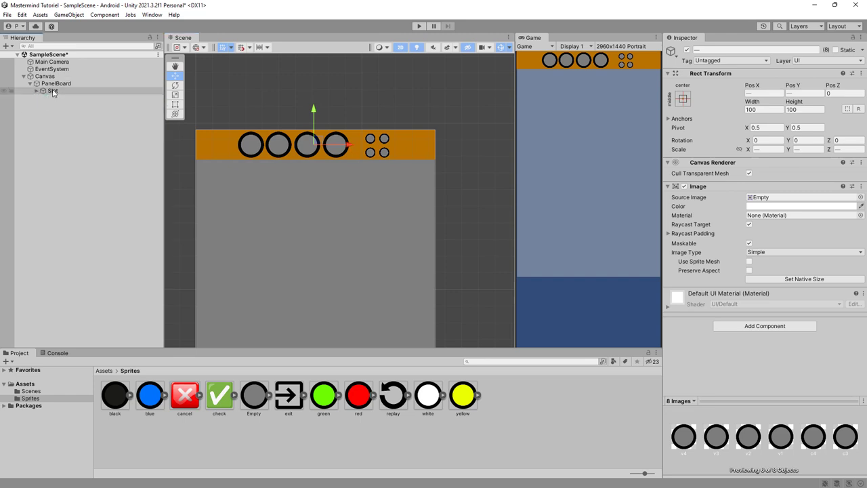
# Step: Duplicate the Slot row with Ctrl+D into Slot through Slot (10), then view the whole board
pyautogui.click(52, 91)
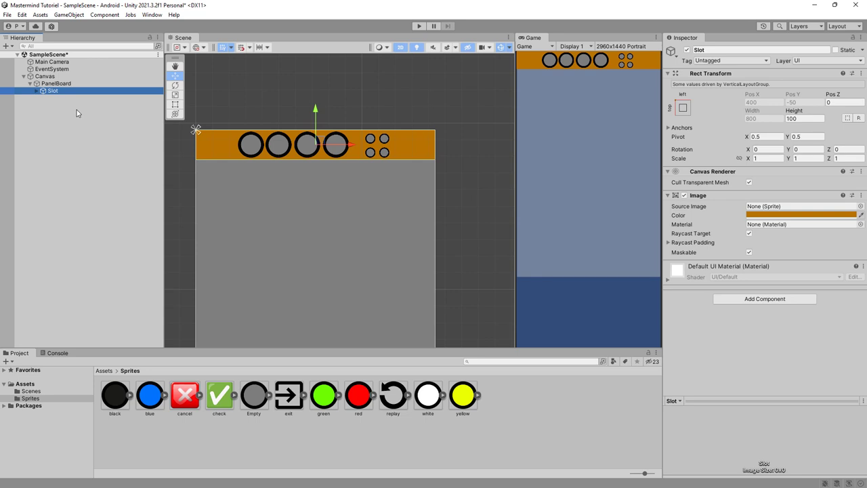
pyautogui.hotkey('ctrl', 'd')
pyautogui.hotkey('ctrl', 'd')
pyautogui.hotkey('ctrl', 'd')
pyautogui.hotkey('ctrl', 'd')
pyautogui.hotkey('ctrl', 'd')
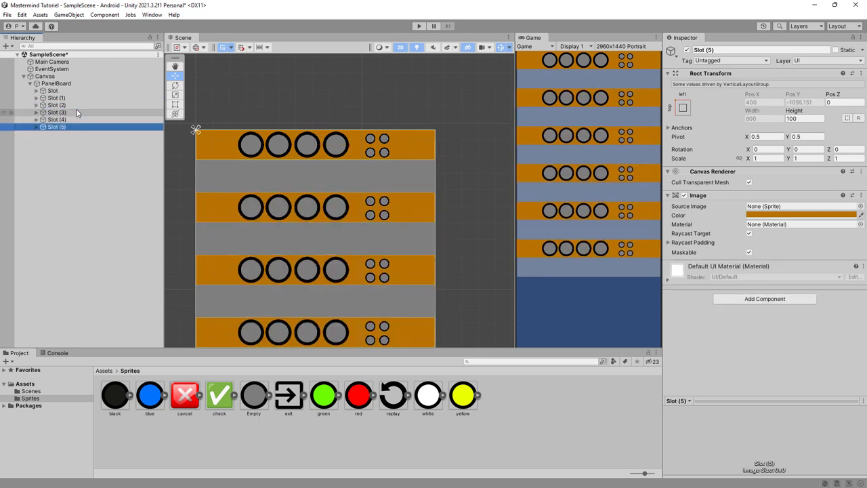
pyautogui.hotkey('ctrl', 'd')
pyautogui.hotkey('ctrl', 'd')
pyautogui.hotkey('ctrl', 'd')
pyautogui.hotkey('ctrl', 'd')
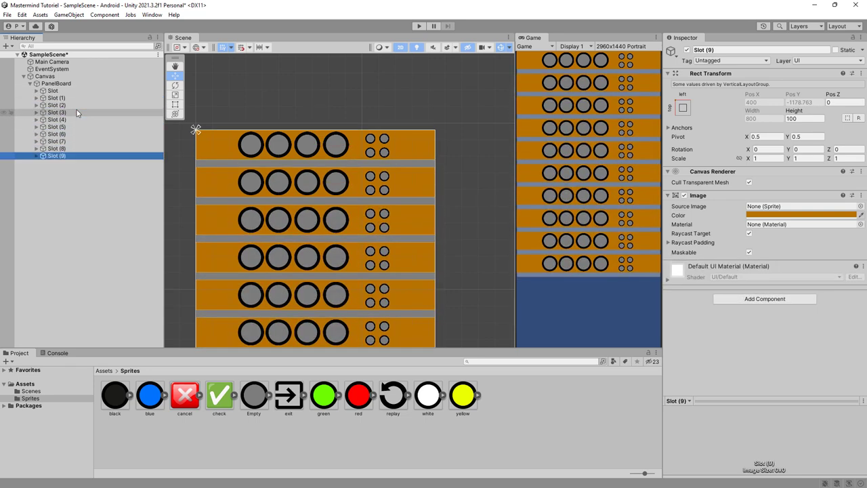
pyautogui.hotkey('ctrl', 'd')
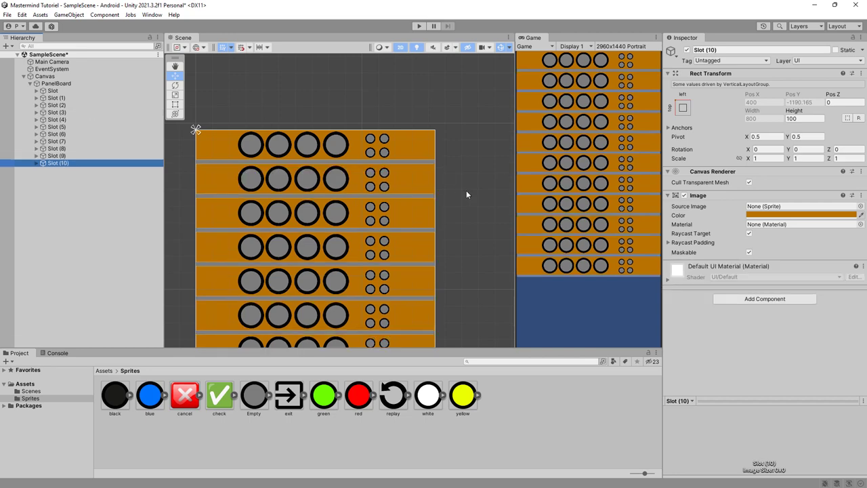
pyautogui.scroll(-2, 481, 208)
pyautogui.scroll(-2, 475, 244)
pyautogui.moveTo(475, 244)
pyautogui.mouseDown(button='middle')
pyautogui.moveTo(437, 167)
pyautogui.moveTo(444, 147)
pyautogui.mouseUp(button='middle')
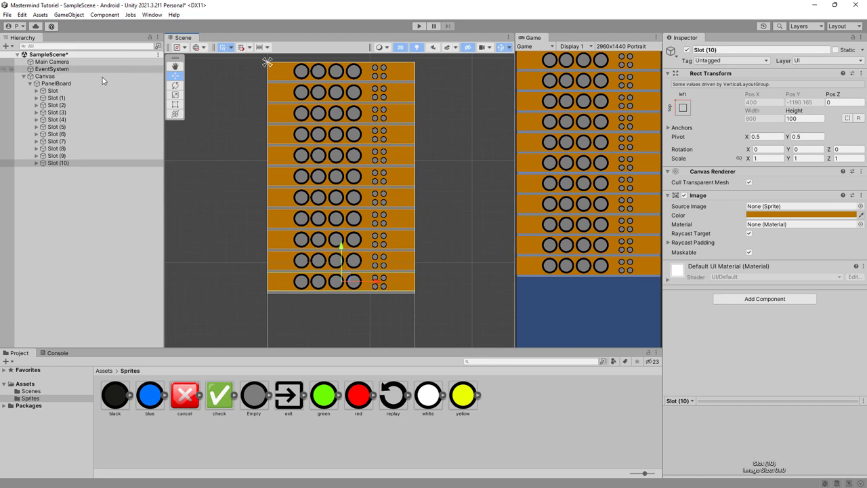
# Step: Set Main Camera Clear Flags to Solid Color, using the board's orange darkened to A46B0B
pyautogui.click(71, 63)
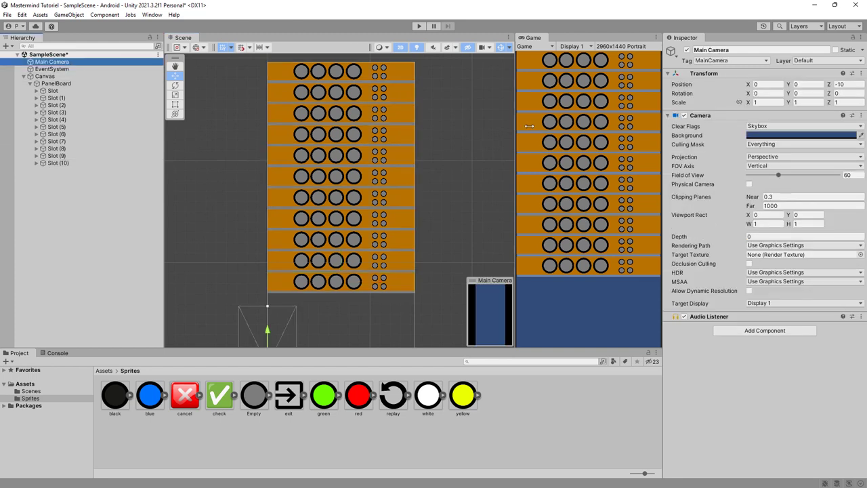
pyautogui.click(776, 127)
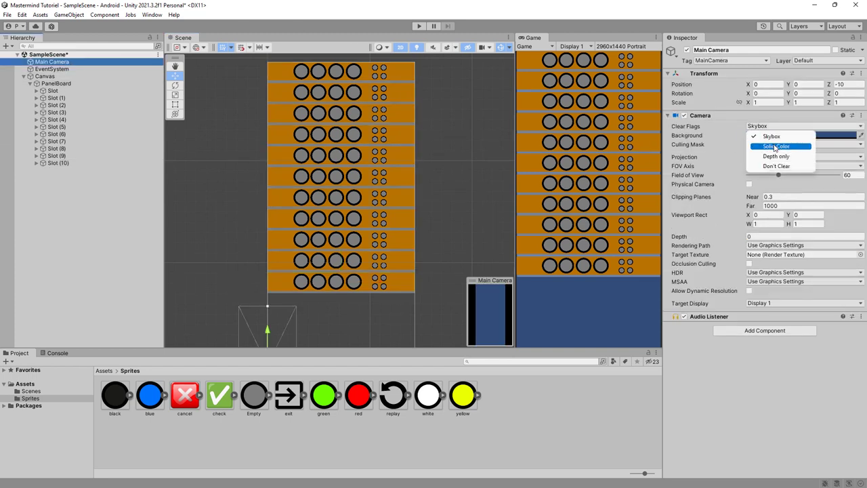
pyautogui.click(776, 145)
pyautogui.click(780, 136)
pyautogui.click(767, 145)
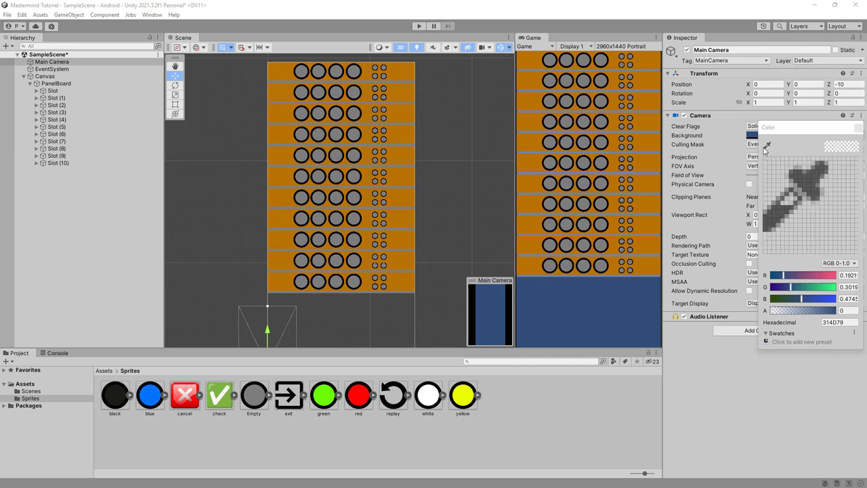
pyautogui.click(642, 161)
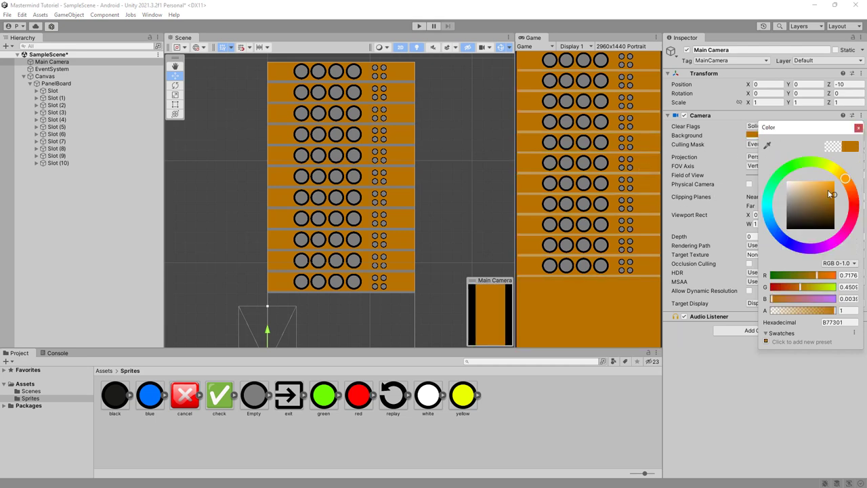
pyautogui.moveTo(829, 193)
pyautogui.mouseDown()
pyautogui.moveTo(838, 221)
pyautogui.moveTo(824, 194)
pyautogui.mouseUp()
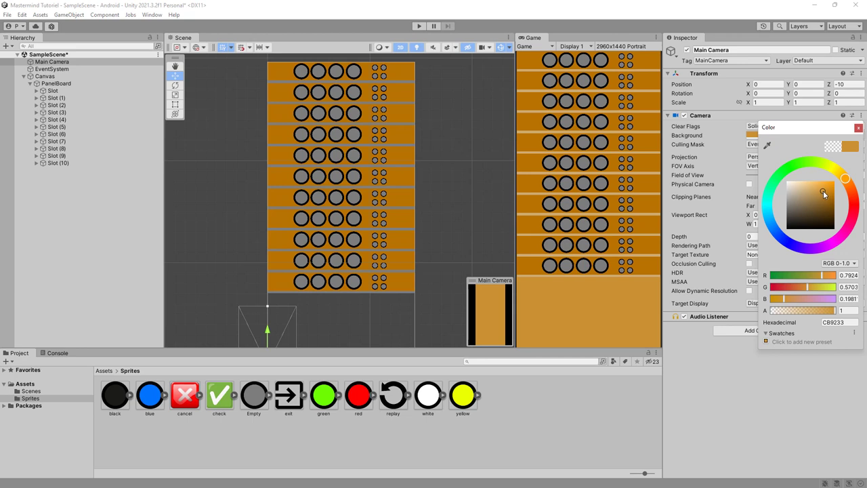
pyautogui.moveTo(824, 191); pyautogui.dragTo(832, 199)
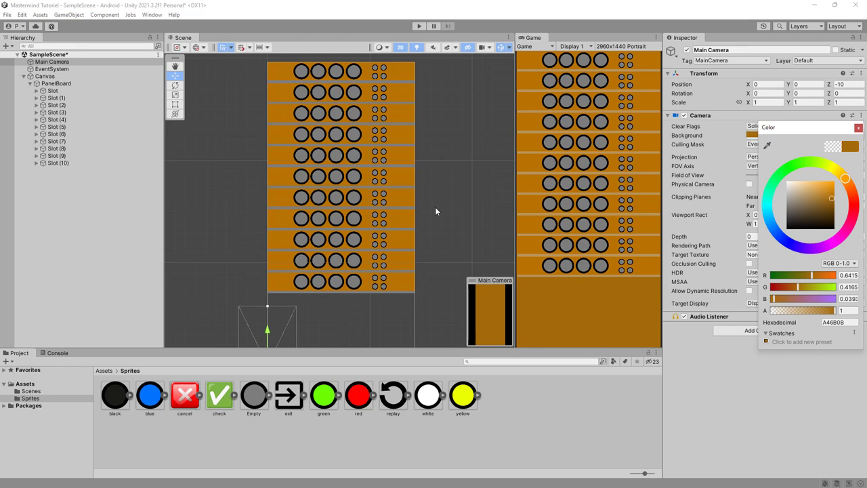
pyautogui.scroll(-3, 436, 207)
# Step: Compare the Game preview at 800x480 and 2560x1440 Portrait, keep 2560x1440, and collapse PanelBoard
pyautogui.click(619, 47)
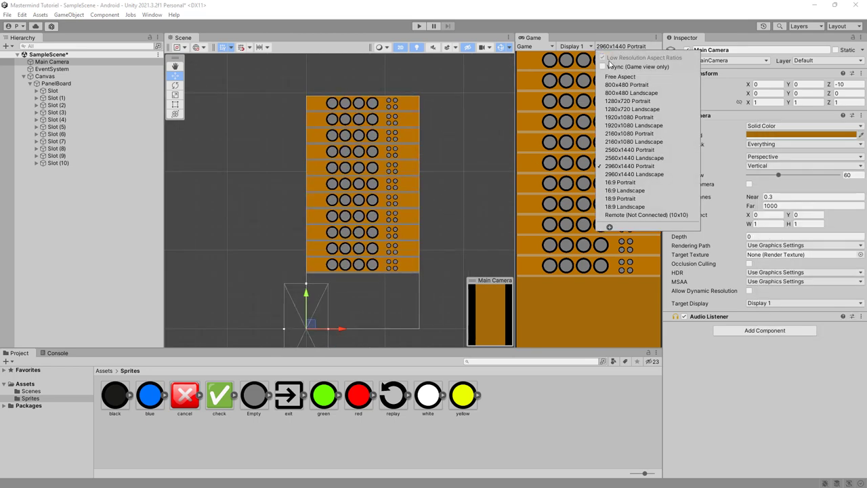
pyautogui.click(632, 149)
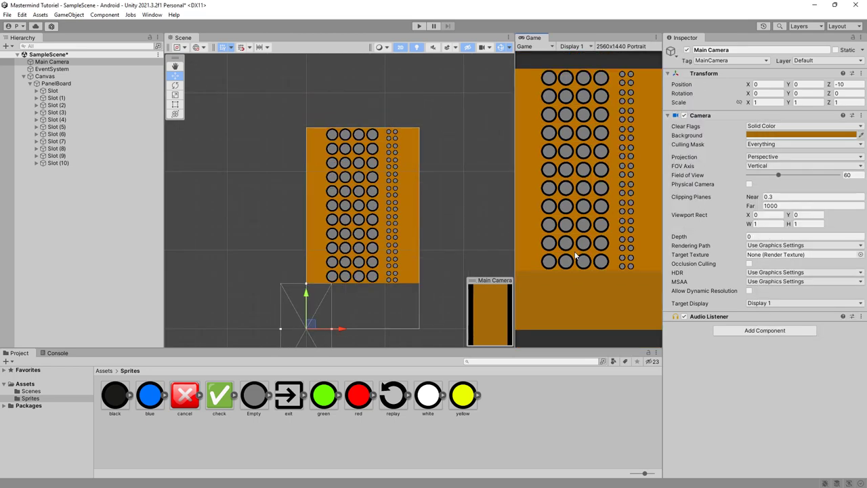
pyautogui.click(614, 47)
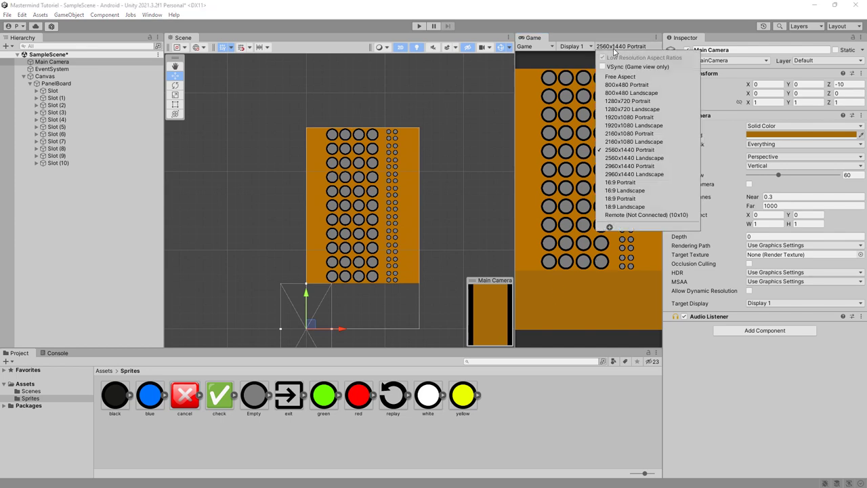
pyautogui.click(622, 86)
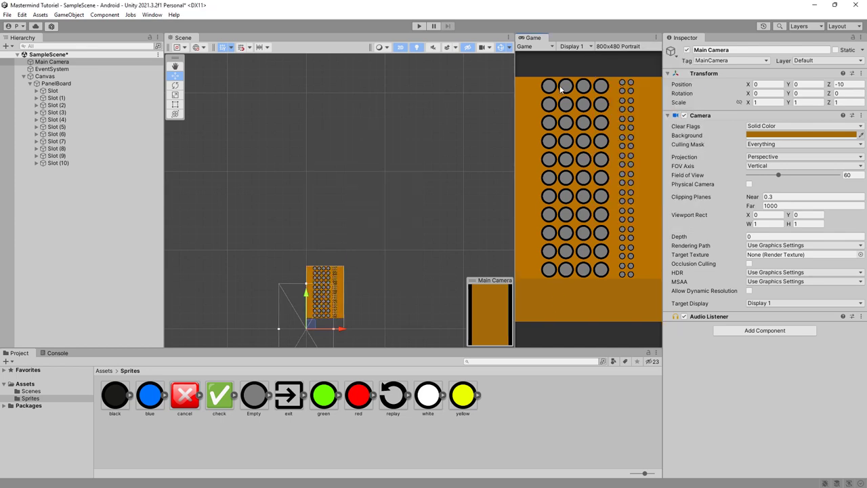
pyautogui.click(622, 46)
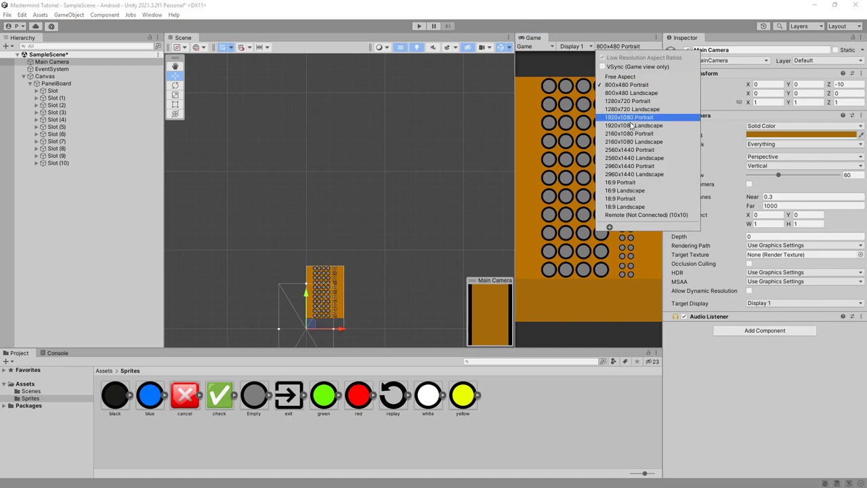
pyautogui.click(631, 151)
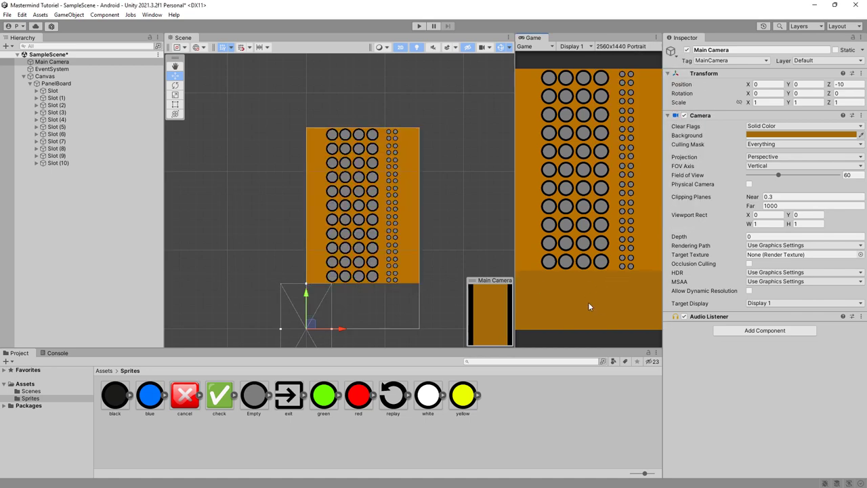
pyautogui.scroll(5, 434, 231)
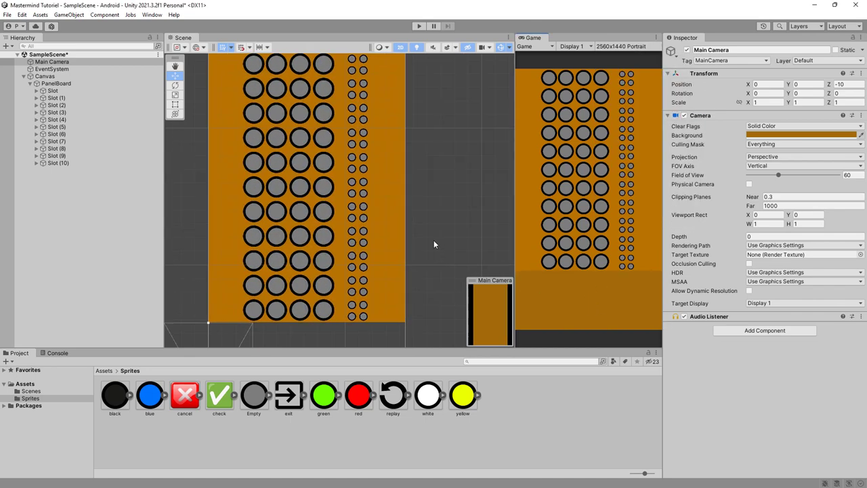
pyautogui.scroll(-2, 437, 230)
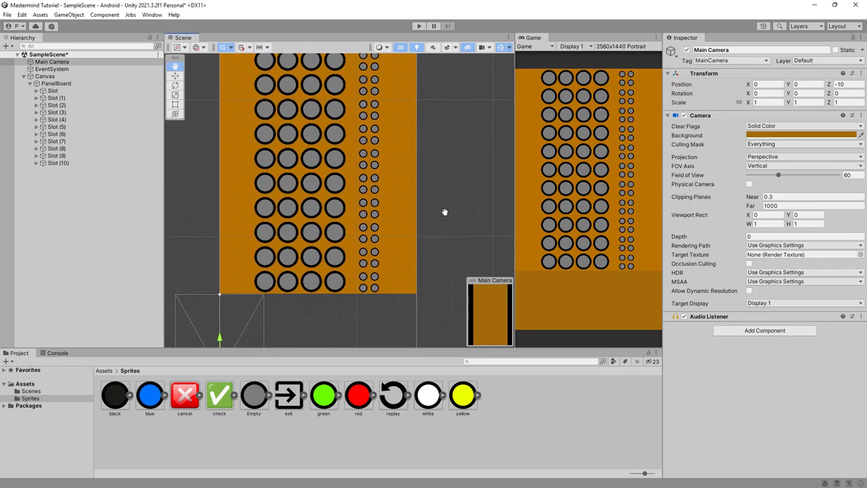
pyautogui.click(31, 84)
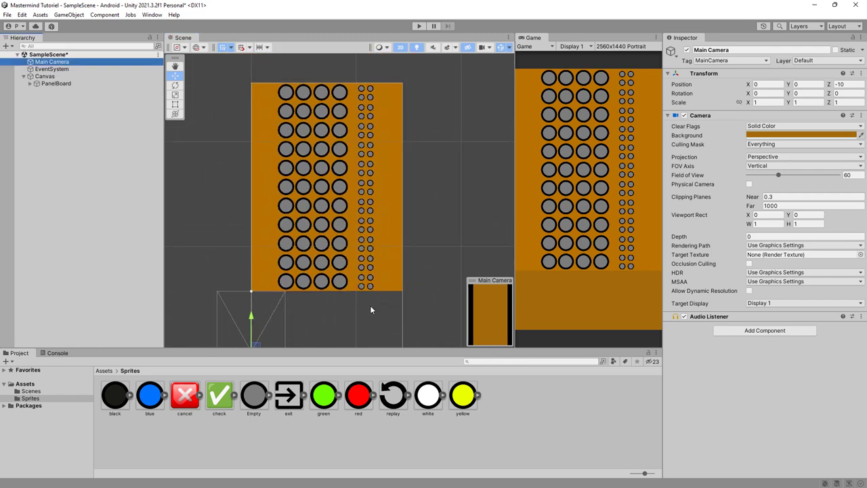
pyautogui.scroll(-3, 370, 305)
# Step: Create a UI Panel under Canvas and rename it PanelKeyboard
pyautogui.doubleClick(45, 77)
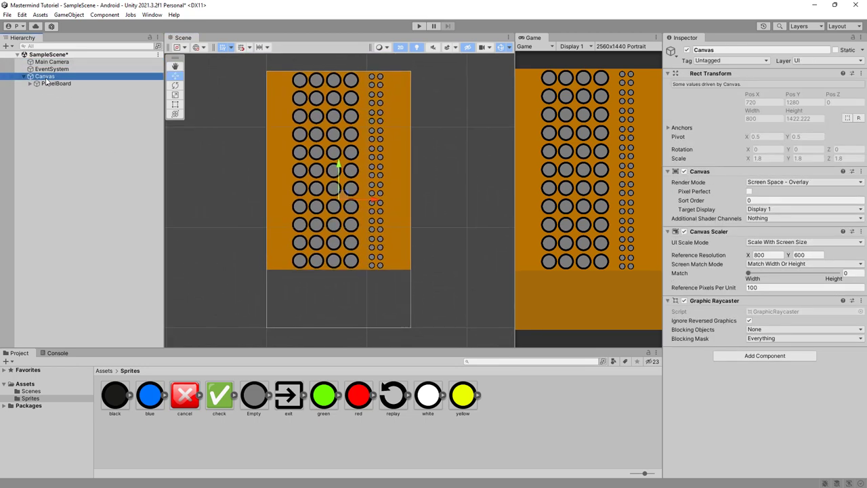
pyautogui.rightClick(45, 78)
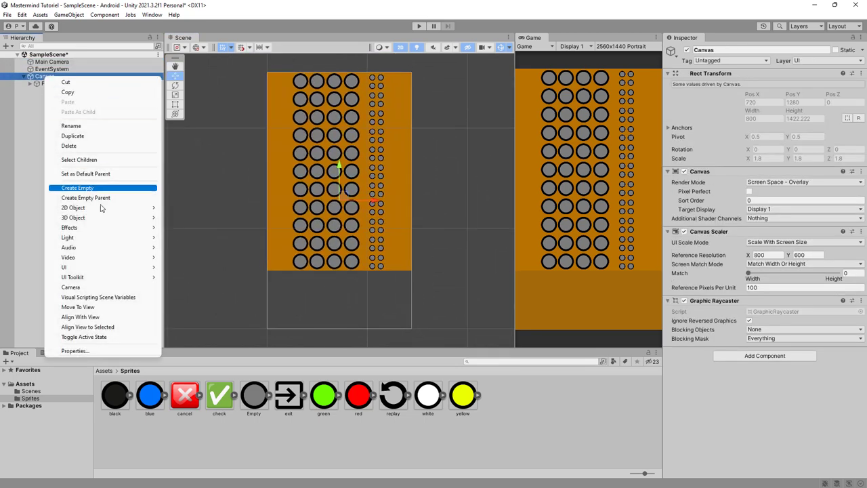
pyautogui.moveTo(81, 268)
pyautogui.click(191, 299)
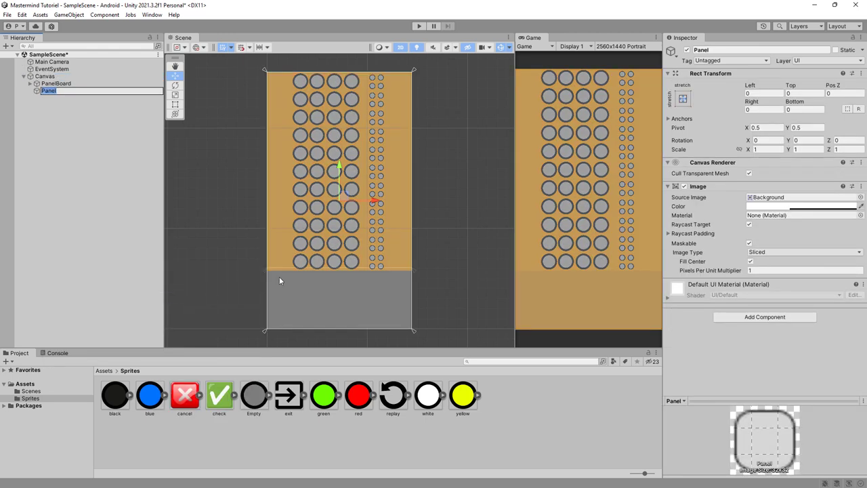
pyautogui.click(69, 90)
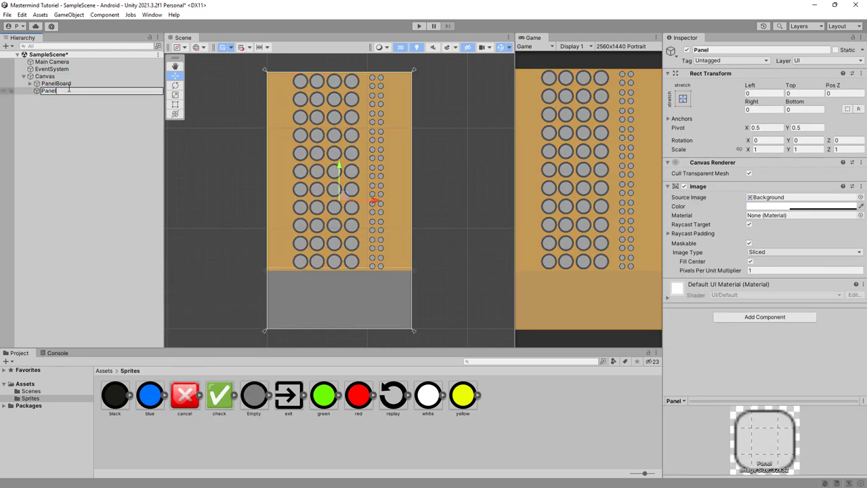
pyautogui.write('Keyboard')
pyautogui.press('Return')
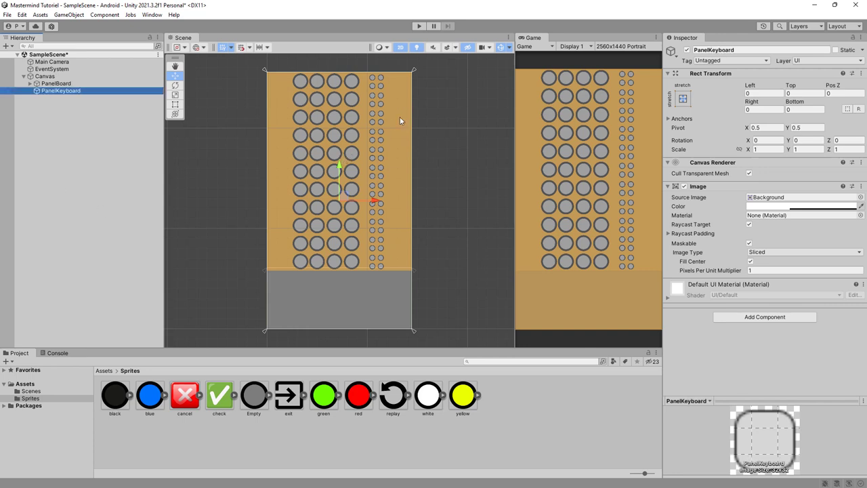
# Step: Use the Rect Tool to resize PanelKeyboard to the strip below the board and move its top anchors to match
pyautogui.click(175, 105)
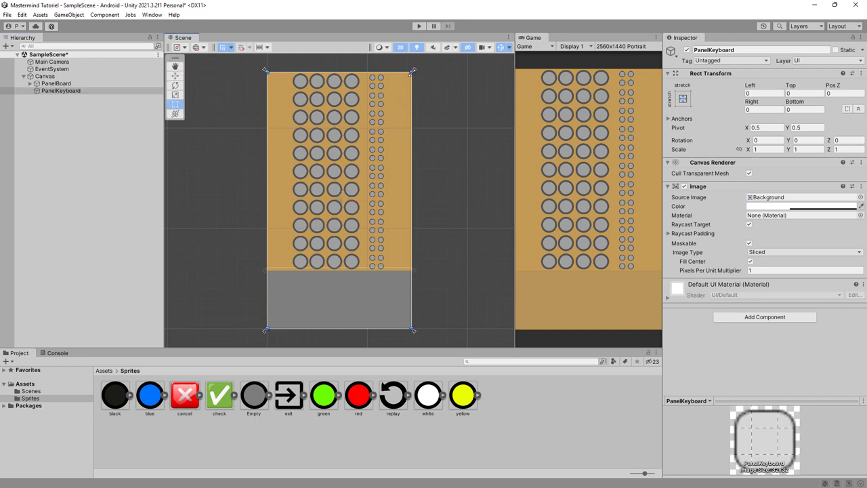
pyautogui.moveTo(412, 72); pyautogui.dragTo(411, 271)
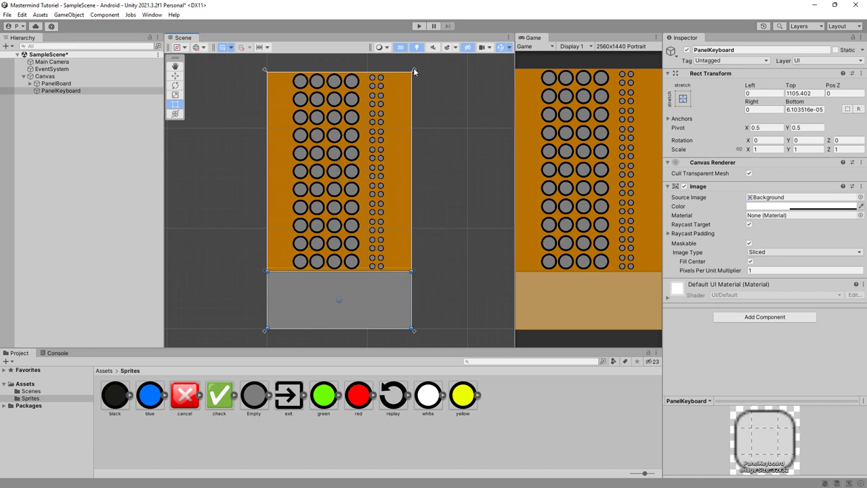
pyautogui.moveTo(415, 71); pyautogui.dragTo(420, 271)
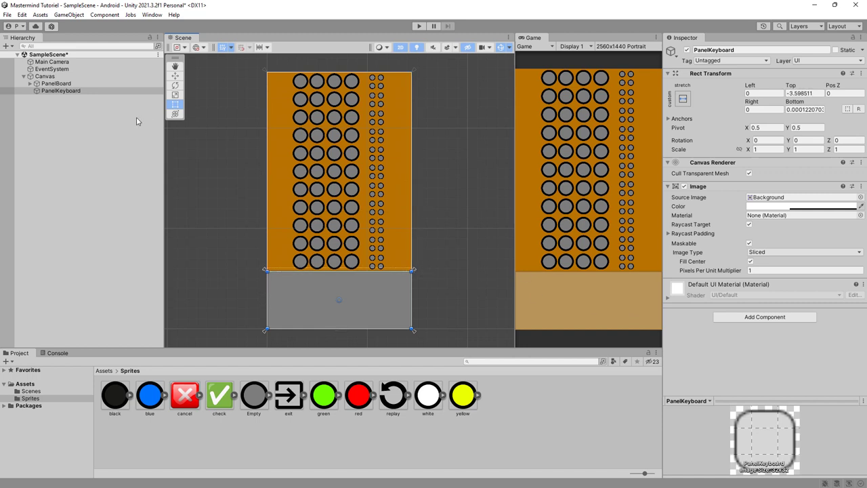
# Step: Set PanelKeyboard's Image colour alpha to 0 and zoom in on the keyboard strip
pyautogui.click(781, 206)
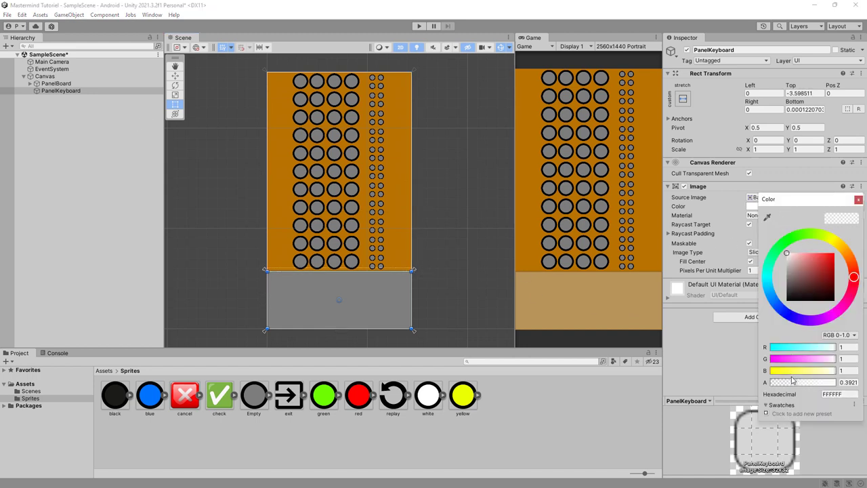
pyautogui.moveTo(793, 381); pyautogui.dragTo(743, 390)
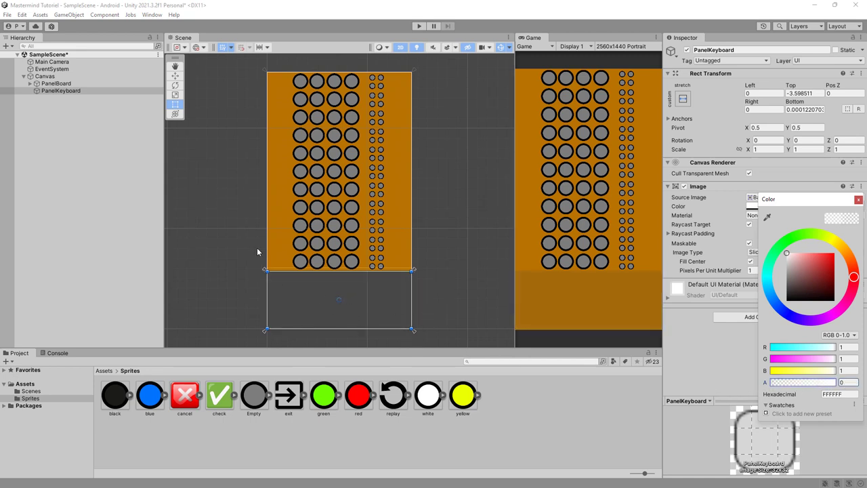
pyautogui.scroll(2, 257, 251)
pyautogui.moveTo(347, 276); pyautogui.dragTo(357, 252, button='middle')
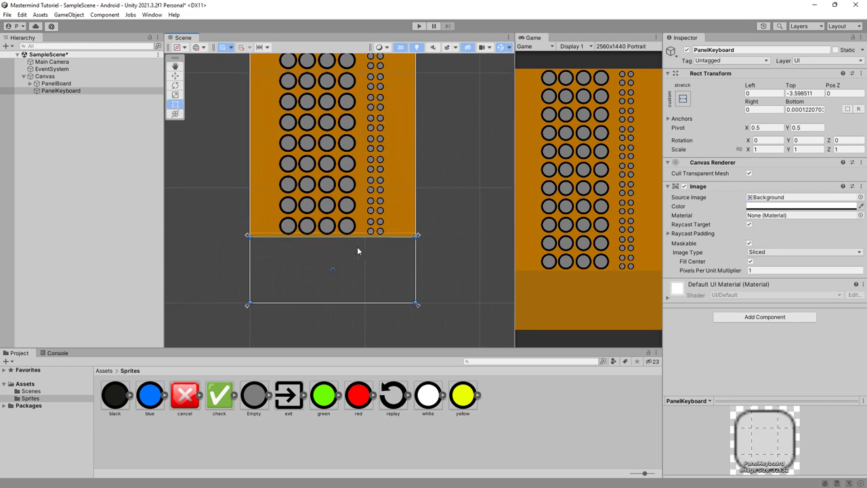
# Step: Add a black peg Image under PanelKeyboard at the upper left of the strip
pyautogui.rightClick(62, 91)
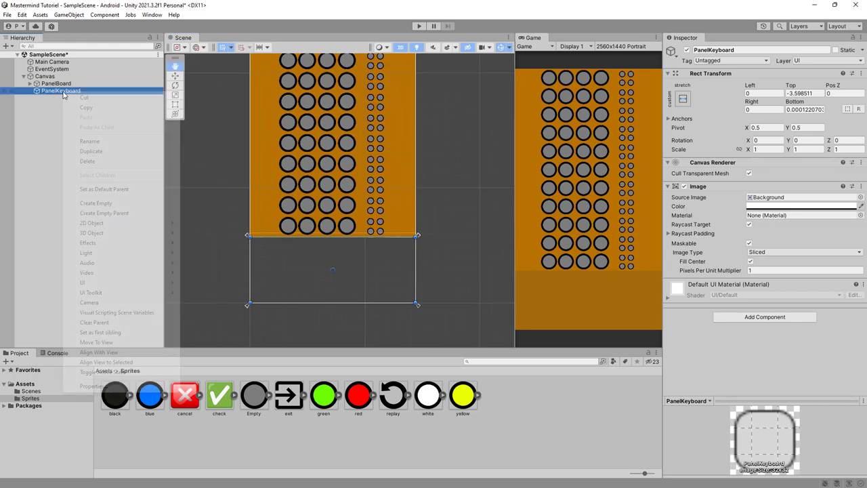
pyautogui.moveTo(105, 285)
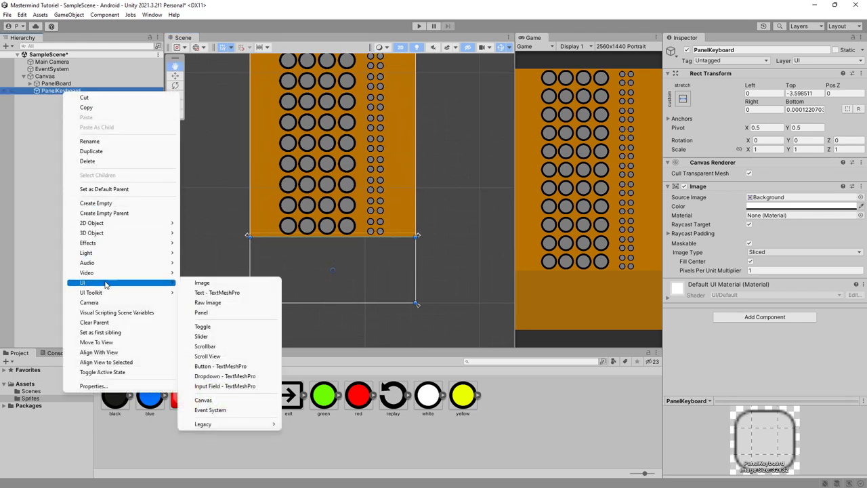
pyautogui.click(202, 282)
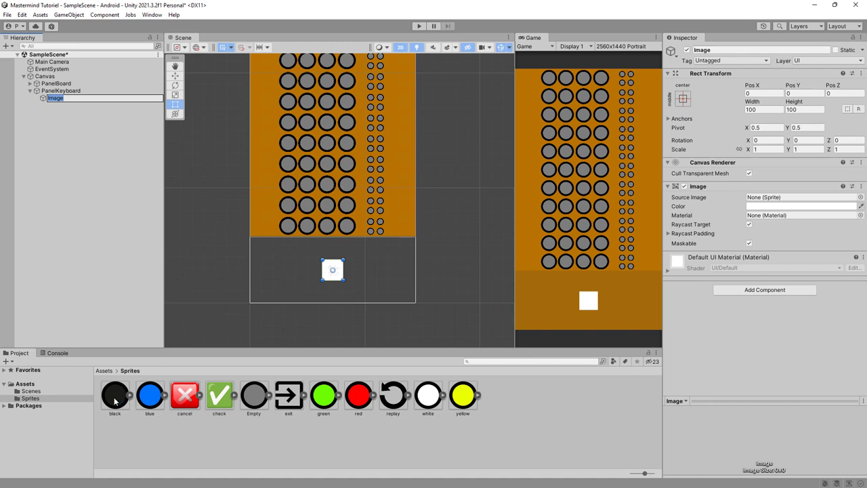
pyautogui.moveTo(116, 395); pyautogui.dragTo(767, 198)
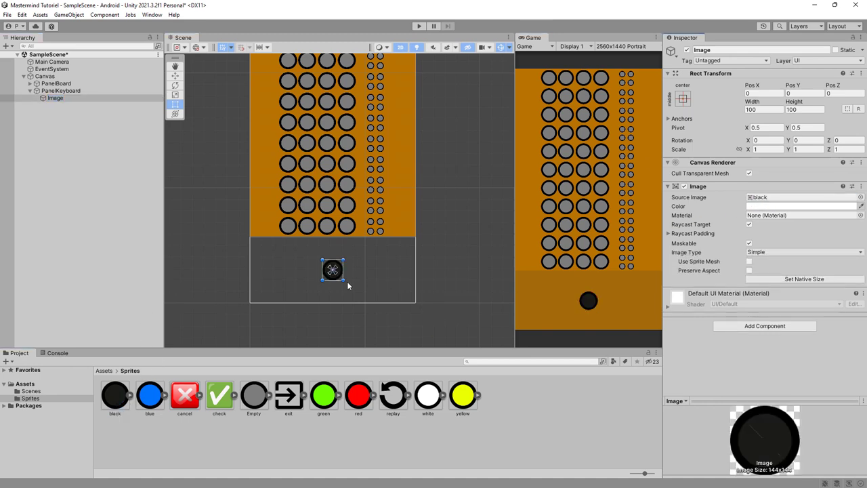
pyautogui.click(175, 75)
pyautogui.moveTo(372, 272); pyautogui.dragTo(312, 272)
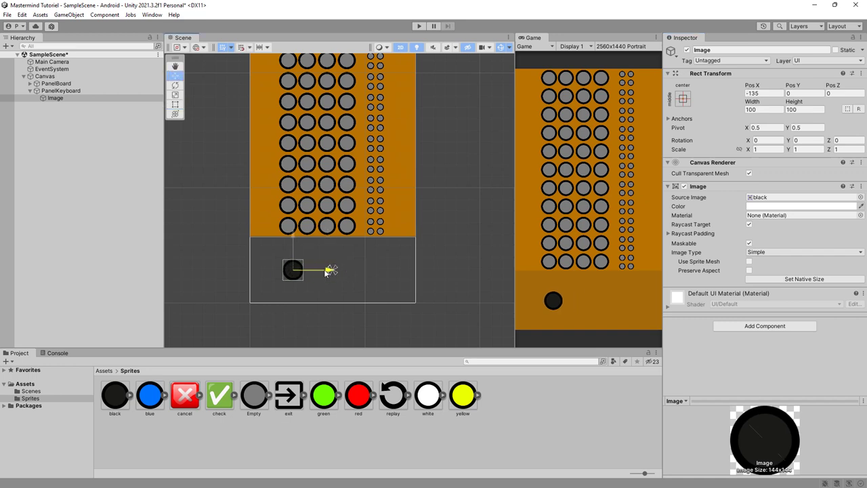
pyautogui.moveTo(272, 234); pyautogui.dragTo(275, 226)
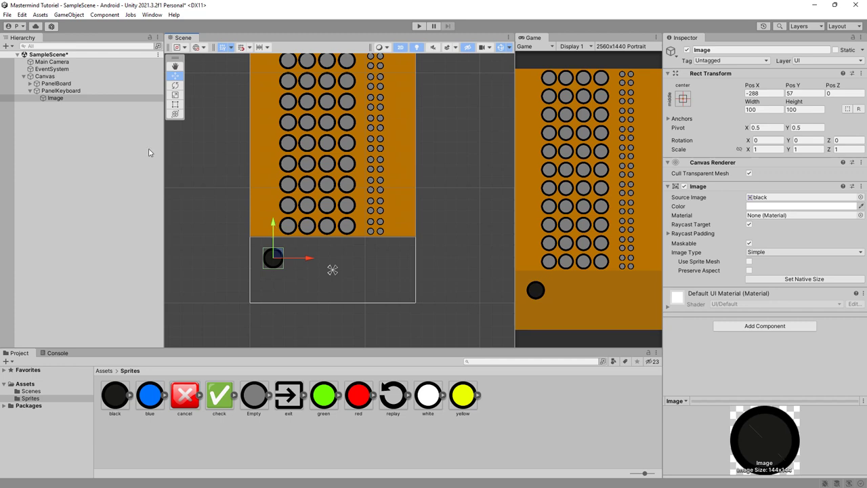
# Step: Duplicate the black peg into six images spaced in a row across the strip
pyautogui.click(59, 99)
pyautogui.hotkey('ctrl', 'd')
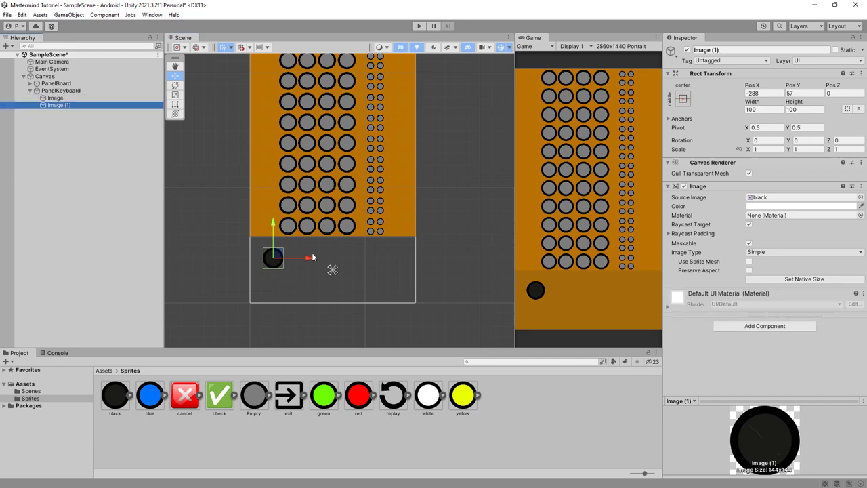
pyautogui.moveTo(309, 259); pyautogui.dragTo(434, 263)
pyautogui.hotkey('ctrl', 'd')
pyautogui.hotkey('ctrl', 'd')
pyautogui.hotkey('ctrl', 'd')
pyautogui.hotkey('ctrl', 'd')
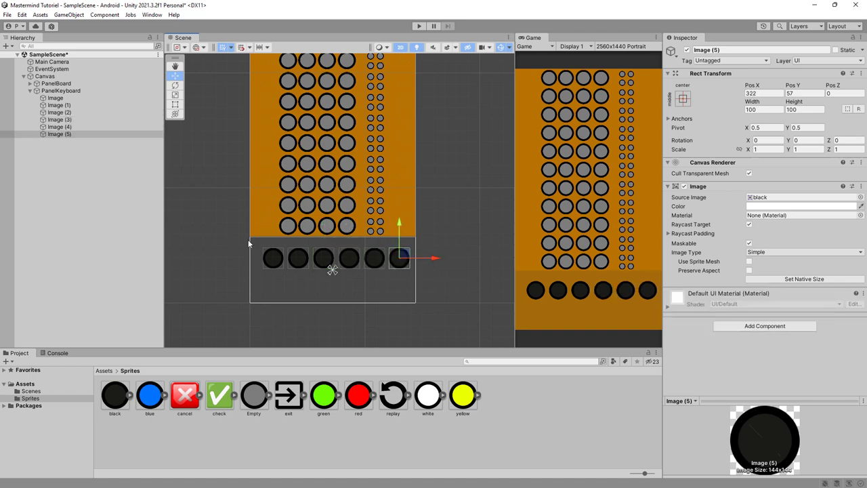
pyautogui.moveTo(250, 244); pyautogui.dragTo(440, 298)
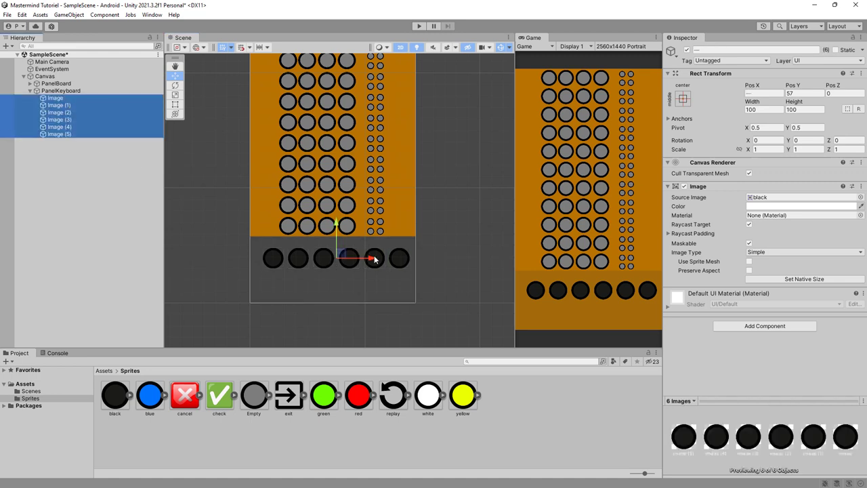
# Step: Shift the peg row slightly left and make the second and third pegs blue and green
pyautogui.moveTo(374, 260); pyautogui.dragTo(369, 260)
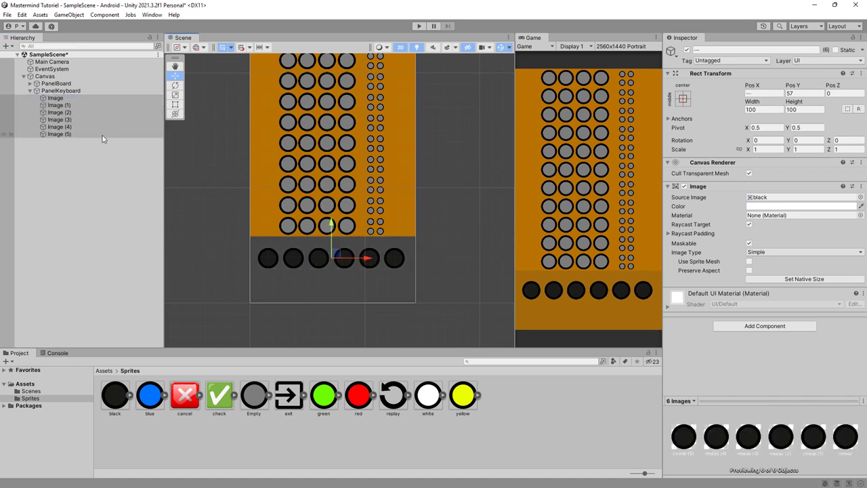
pyautogui.click(90, 169)
pyautogui.click(56, 98)
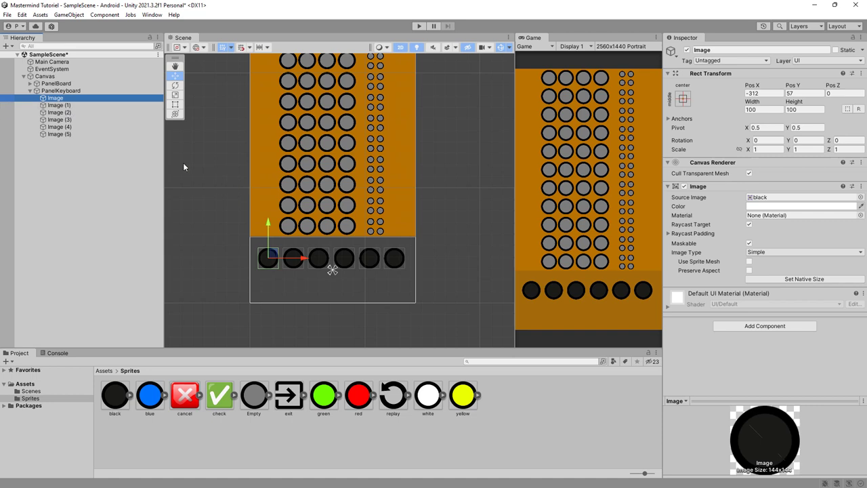
pyautogui.press('Down')
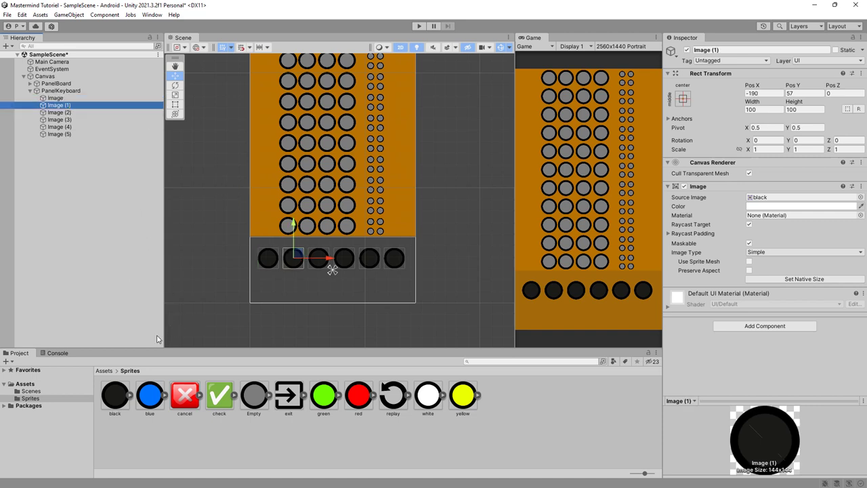
pyautogui.moveTo(149, 405); pyautogui.dragTo(764, 203)
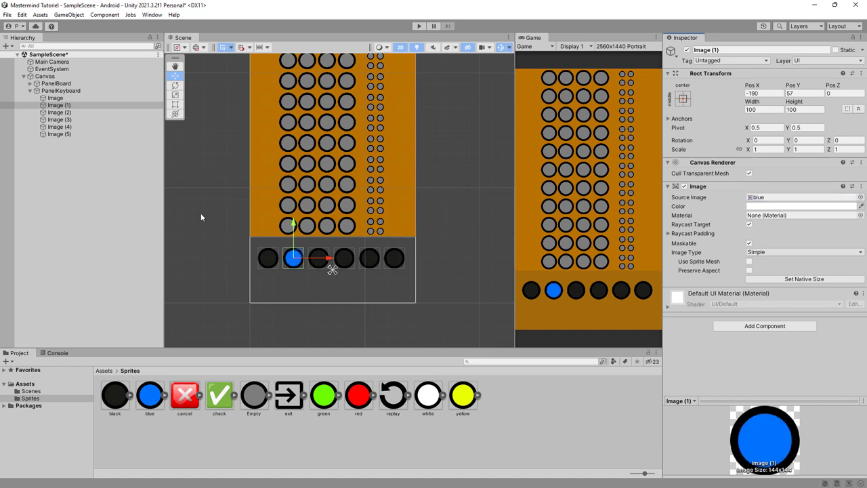
pyautogui.click(60, 105)
pyautogui.press('Down')
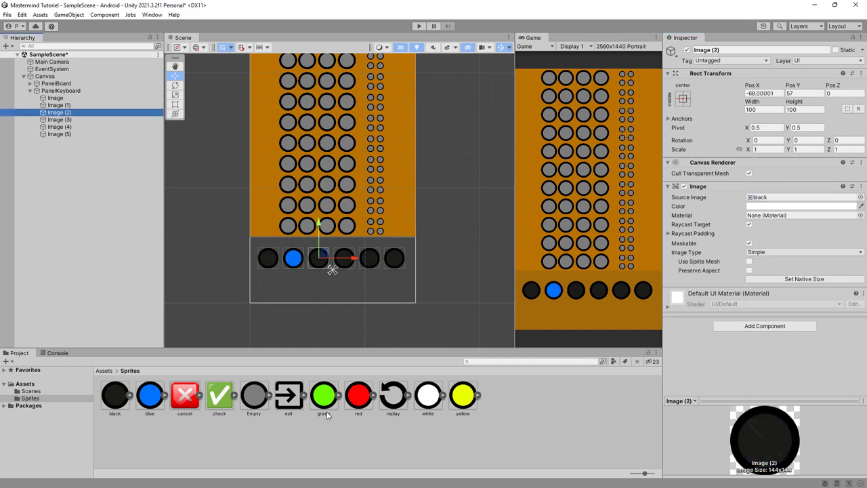
pyautogui.moveTo(327, 415); pyautogui.dragTo(739, 211)
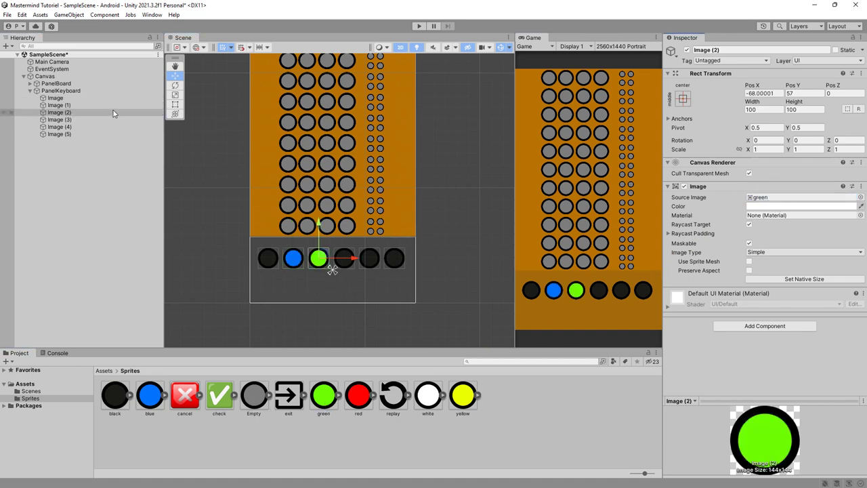
# Step: Make the fourth, fifth and sixth pegs red, white and yellow
pyautogui.click(108, 120)
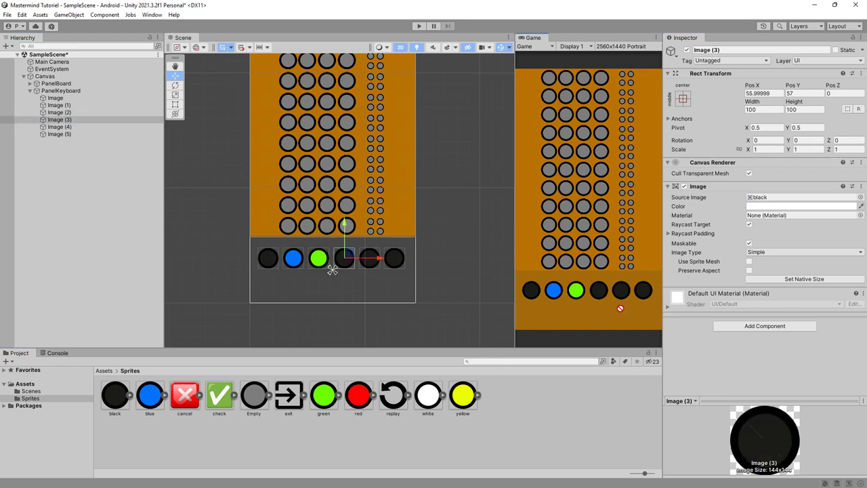
pyautogui.moveTo(354, 404); pyautogui.dragTo(765, 199)
pyautogui.click(59, 127)
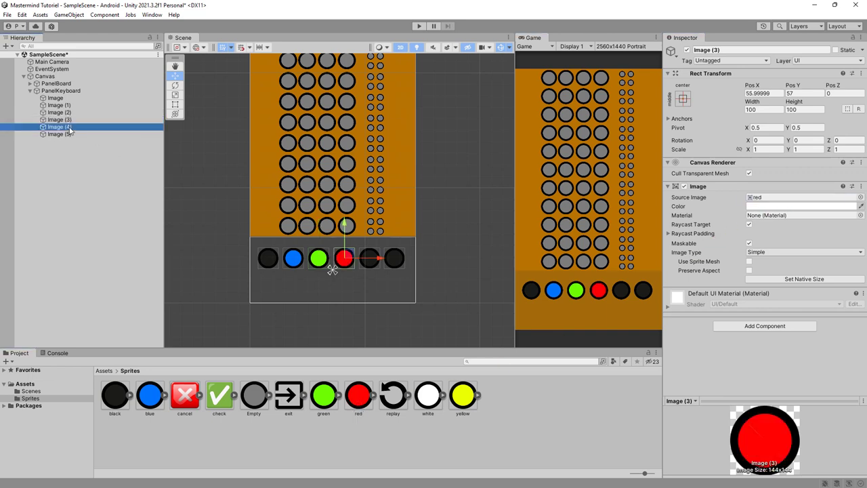
pyautogui.moveTo(427, 399); pyautogui.dragTo(766, 198)
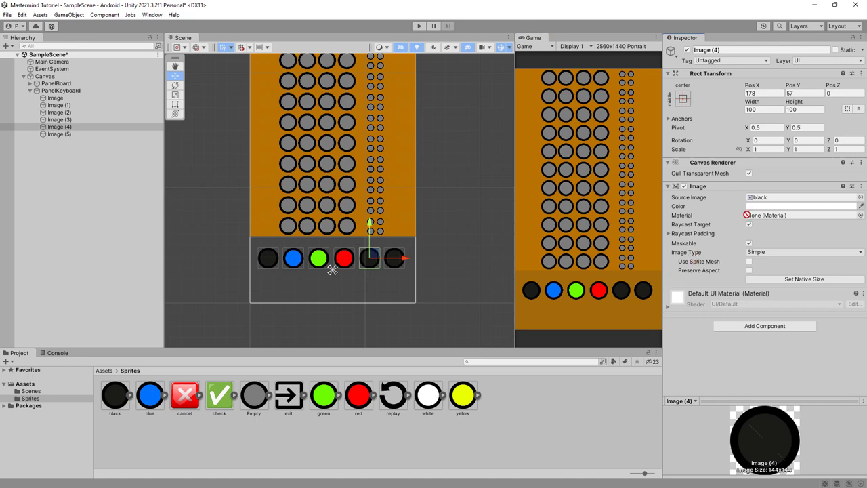
pyautogui.click(66, 134)
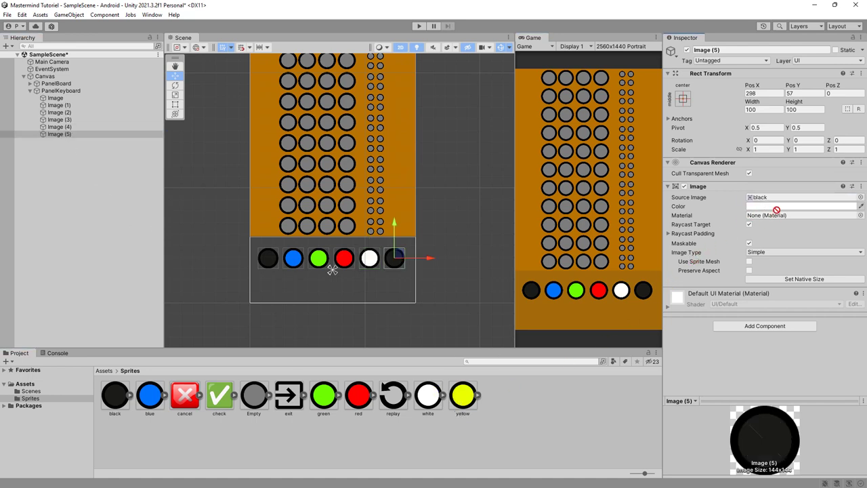
pyautogui.moveTo(455, 402); pyautogui.dragTo(776, 210)
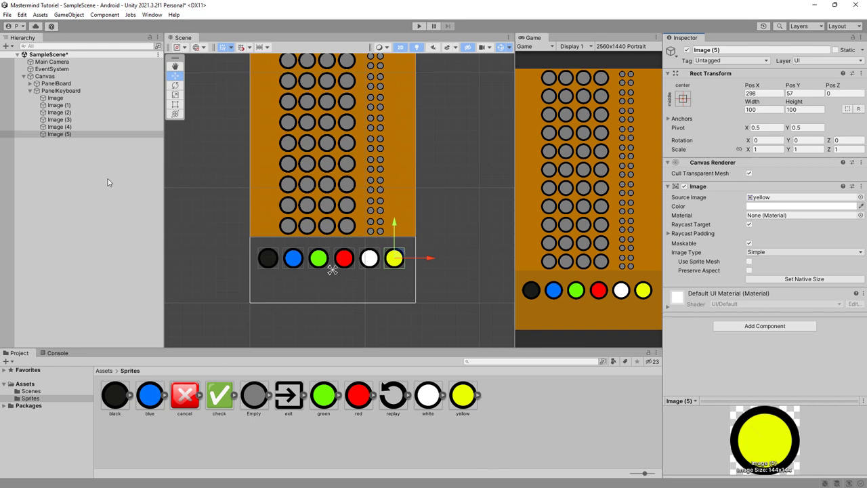
pyautogui.click(56, 98)
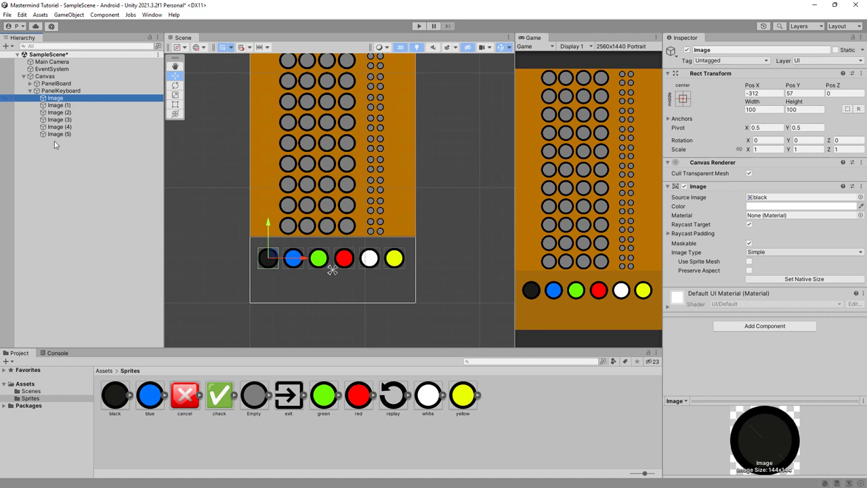
# Step: Add a check icon Image to PanelKeyboard, placed below the yellow peg
pyautogui.click(61, 91)
pyautogui.rightClick(67, 93)
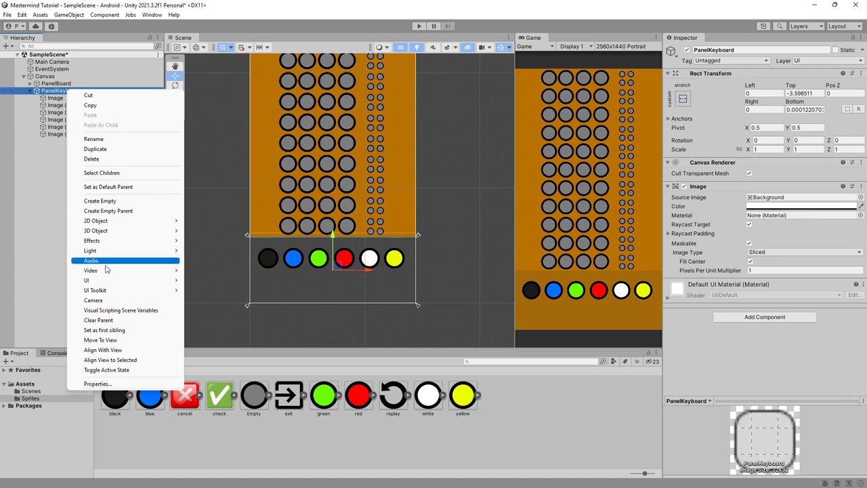
pyautogui.moveTo(103, 280)
pyautogui.click(193, 281)
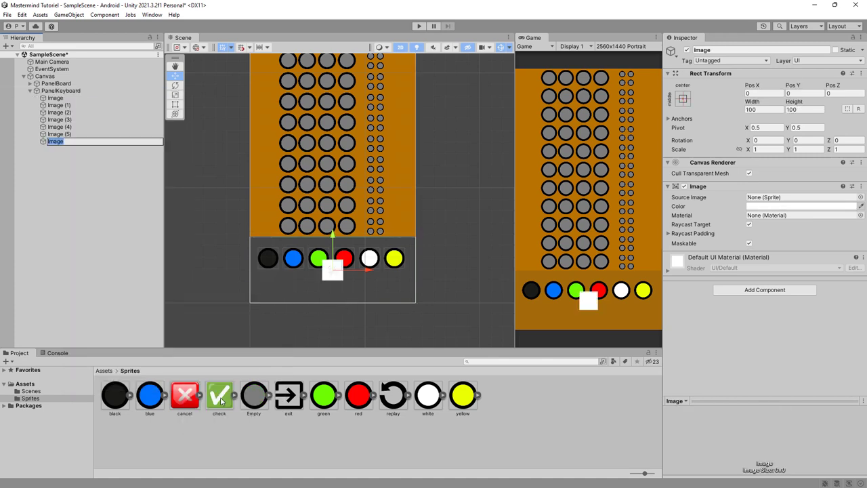
pyautogui.moveTo(221, 402); pyautogui.dragTo(780, 197)
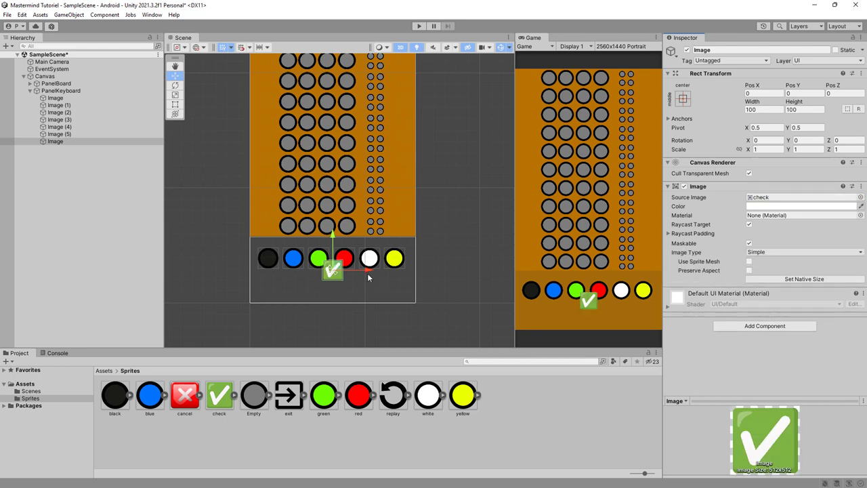
pyautogui.moveTo(370, 274); pyautogui.dragTo(427, 274)
pyautogui.moveTo(392, 230); pyautogui.dragTo(389, 251)
pyautogui.moveTo(424, 286); pyautogui.dragTo(427, 288)
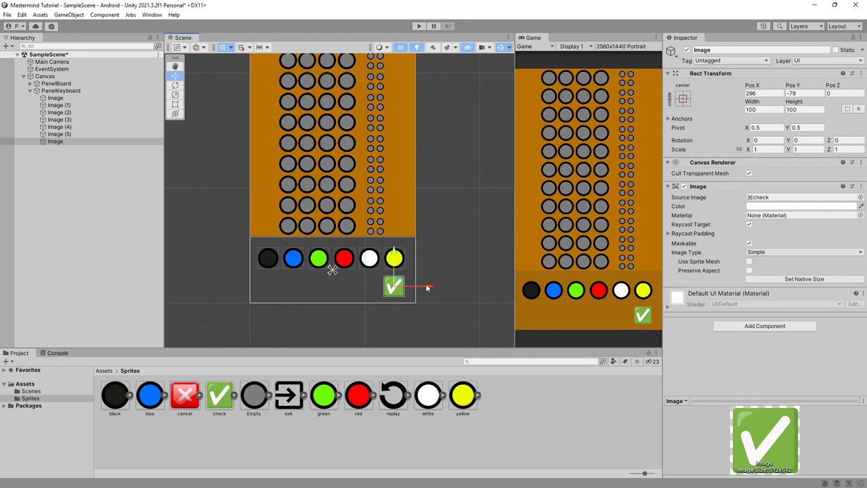
# Step: Duplicate the check into exit and replay icons side by side below the black peg
pyautogui.click(69, 142)
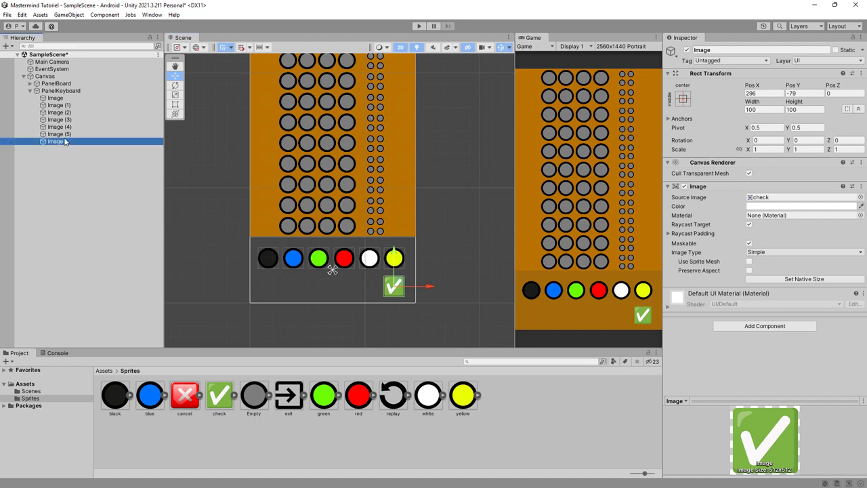
pyautogui.hotkey('ctrl', 'd')
pyautogui.moveTo(427, 288); pyautogui.dragTo(407, 288)
pyautogui.moveTo(184, 394); pyautogui.dragTo(780, 200)
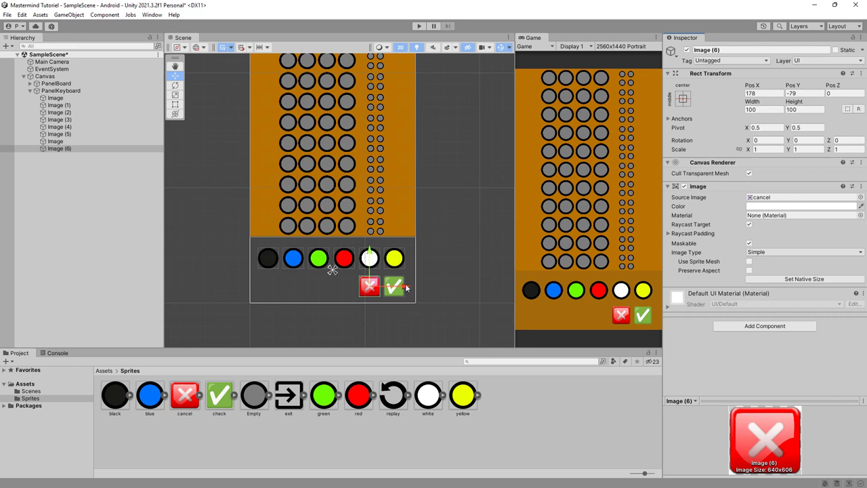
pyautogui.moveTo(406, 288); pyautogui.dragTo(305, 296)
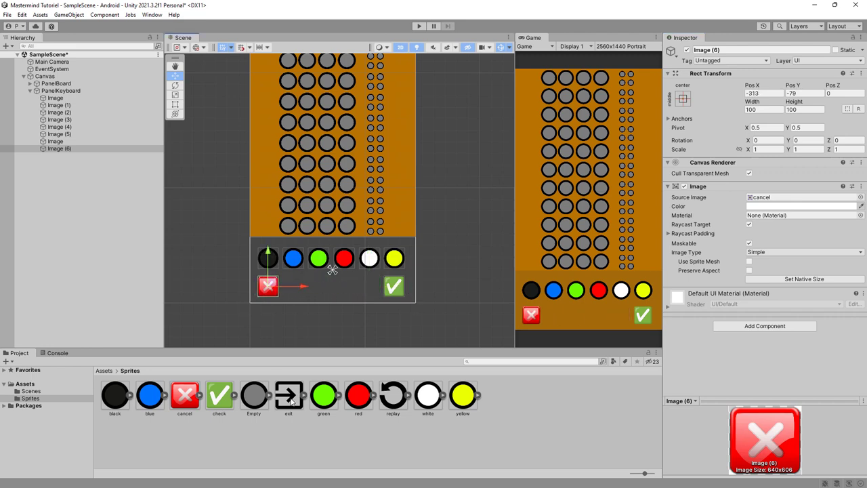
pyautogui.moveTo(289, 397); pyautogui.dragTo(773, 198)
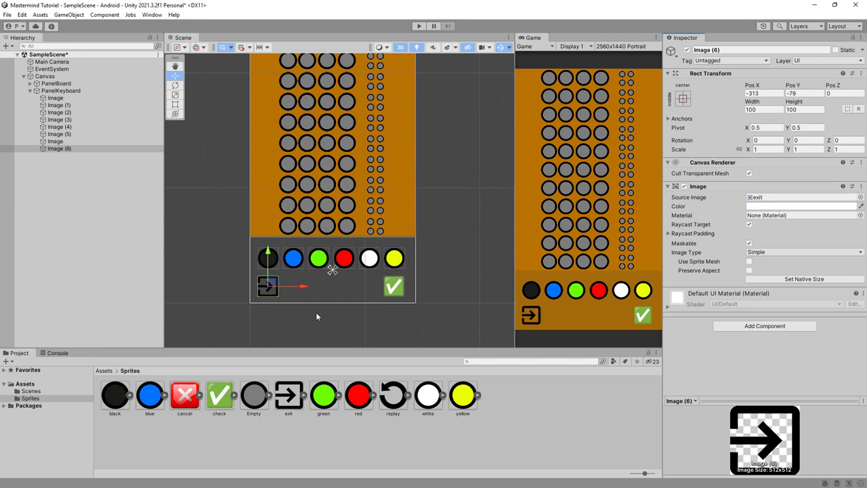
pyautogui.moveTo(315, 287); pyautogui.dragTo(332, 287)
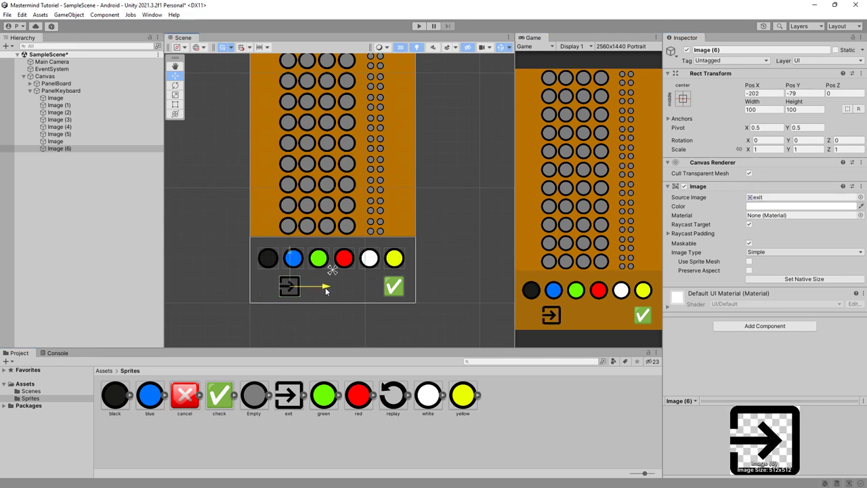
pyautogui.hotkey('ctrl', 'z')
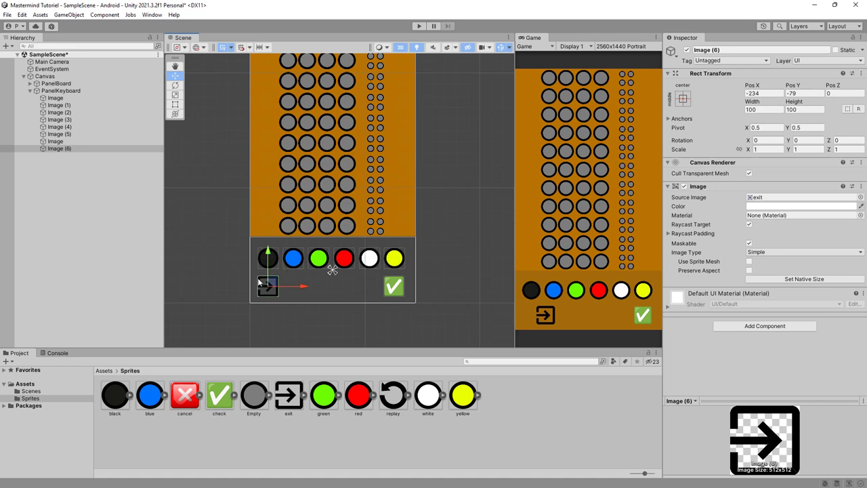
pyautogui.hotkey('ctrl', 'd')
pyautogui.moveTo(300, 287); pyautogui.dragTo(334, 290)
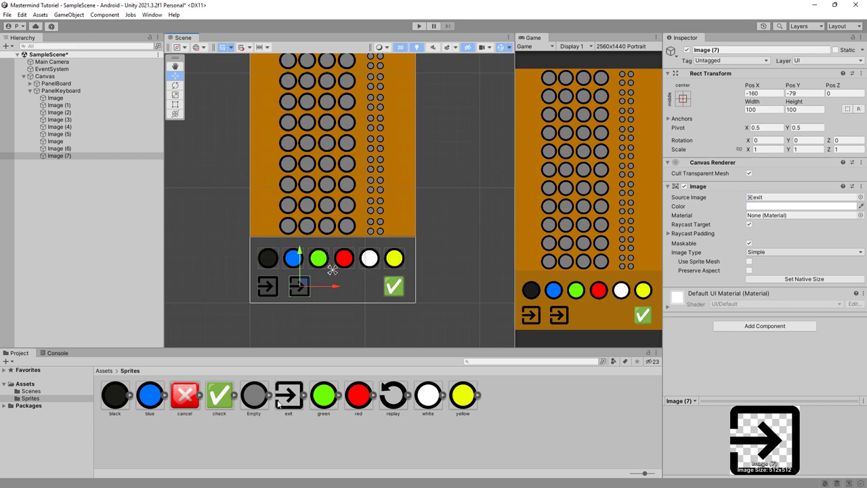
pyautogui.moveTo(392, 396); pyautogui.dragTo(799, 197)
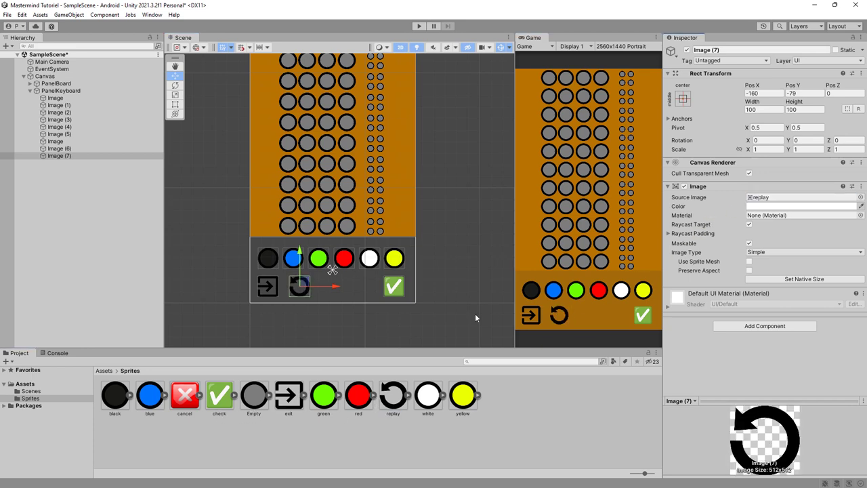
# Step: Add a red cancel cross icon just left of the check
pyautogui.click(57, 142)
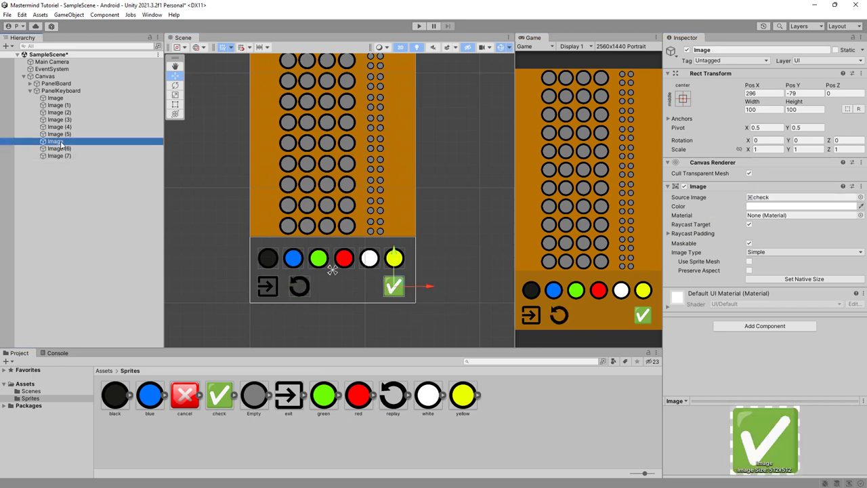
pyautogui.click(57, 149)
pyautogui.click(58, 142)
pyautogui.hotkey('ctrl', 'd')
pyautogui.moveTo(431, 288); pyautogui.dragTo(406, 285)
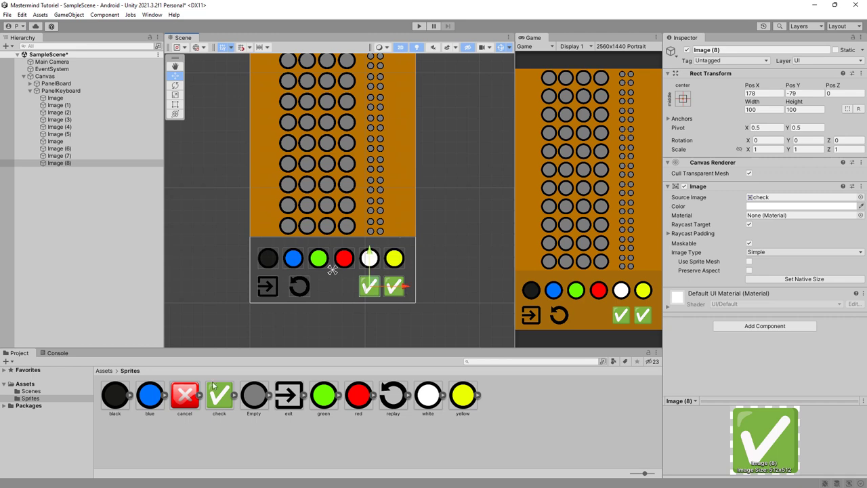
pyautogui.moveTo(185, 395); pyautogui.dragTo(808, 201)
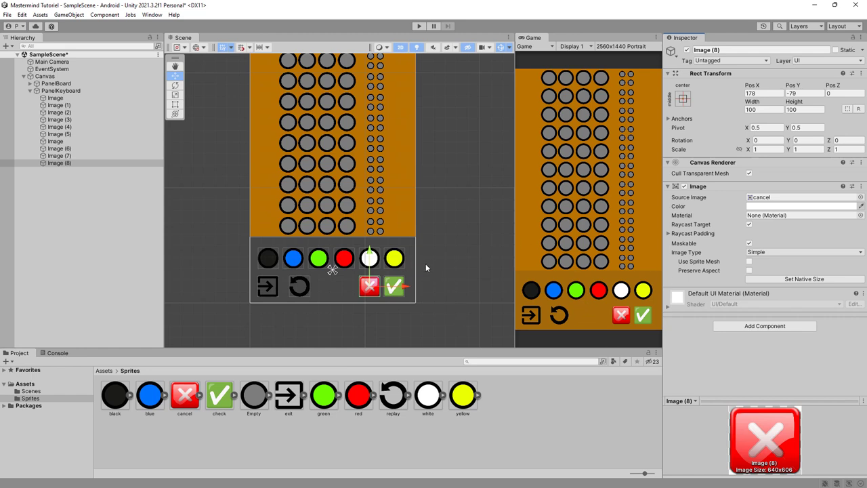
pyautogui.click(30, 94)
pyautogui.click(30, 91)
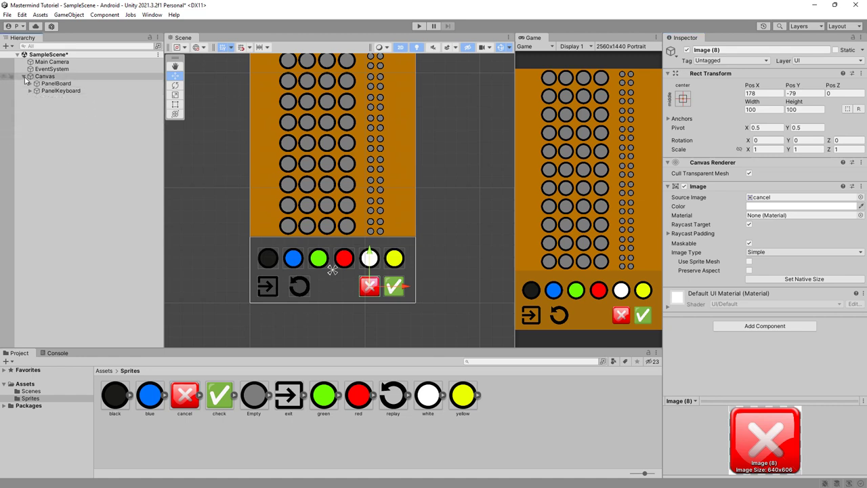
pyautogui.moveTo(345, 214); pyautogui.dragTo(344, 257, button='middle')
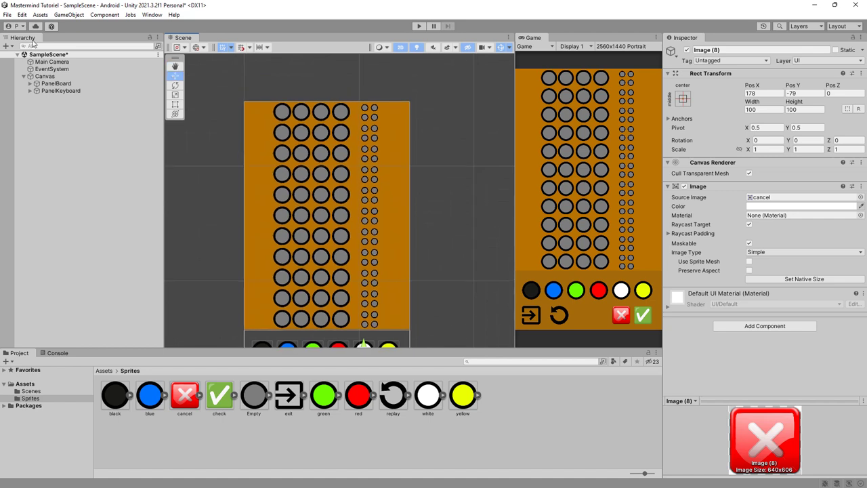
pyautogui.click(30, 83)
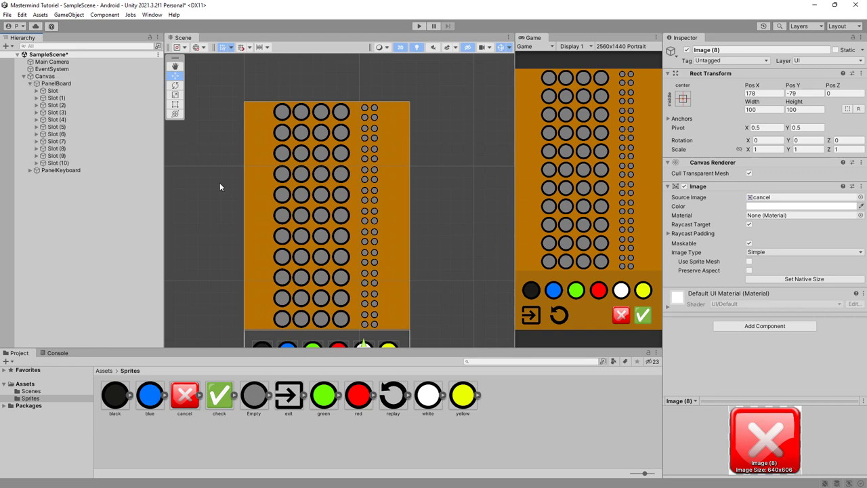
pyautogui.click(52, 91)
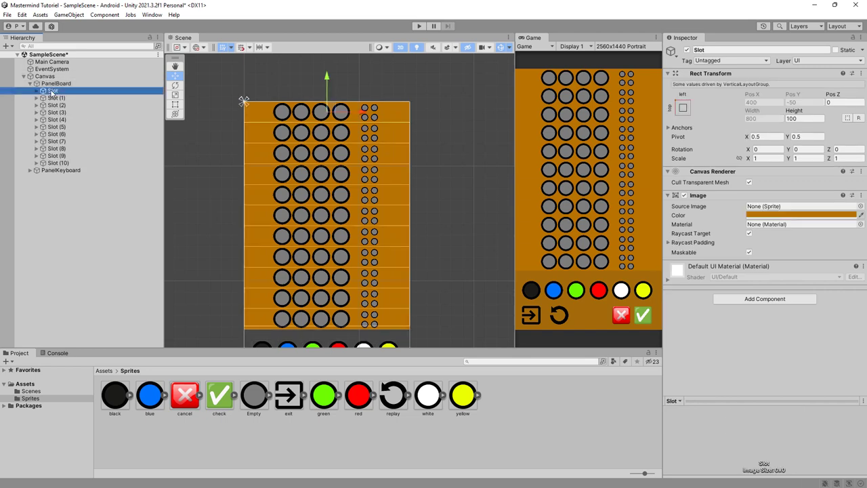
pyautogui.rightClick(110, 103)
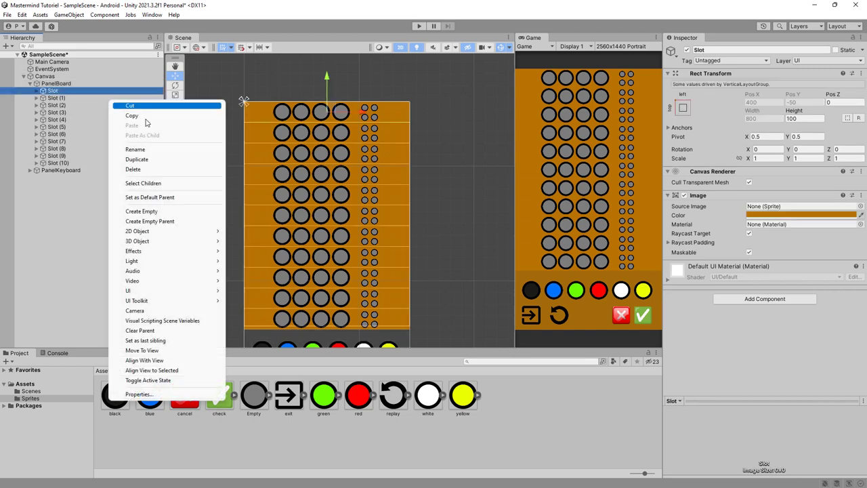
pyautogui.click(173, 153)
pyautogui.write('Masterm')
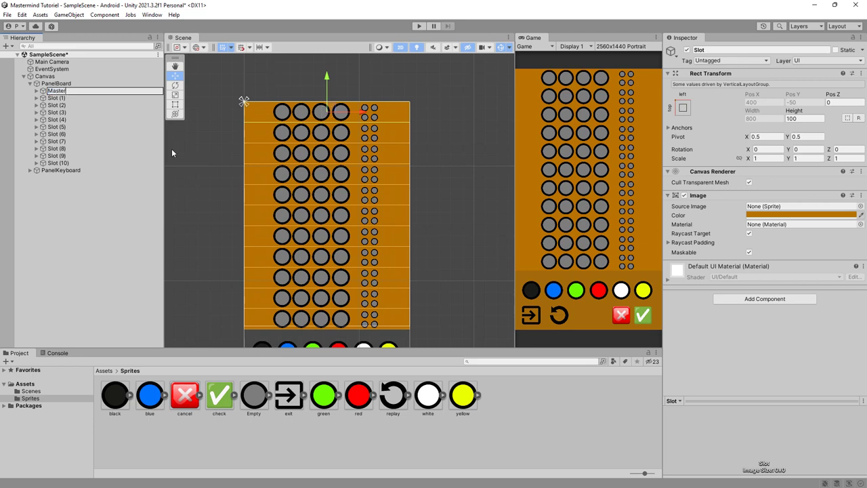
pyautogui.write('ind')
pyautogui.press('Return')
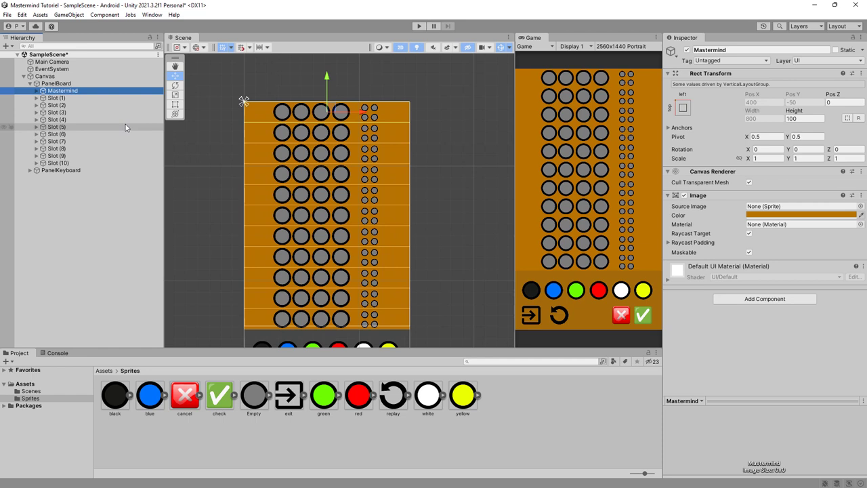
pyautogui.click(37, 91)
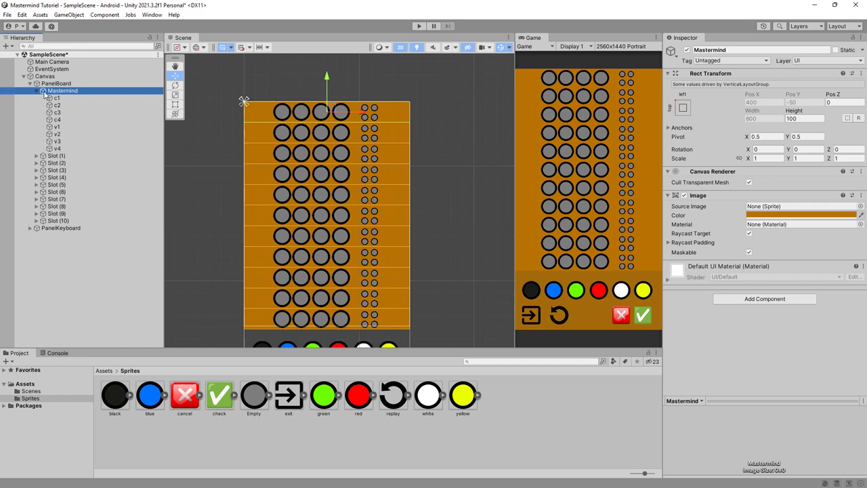
pyautogui.click(37, 91)
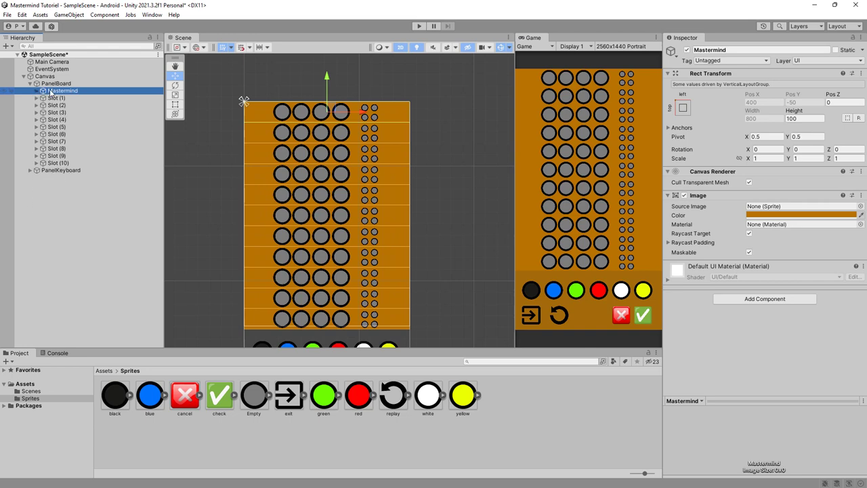
# Step: Add an Image under Mastermind and anchor it stretched across the top of the board
pyautogui.rightClick(51, 92)
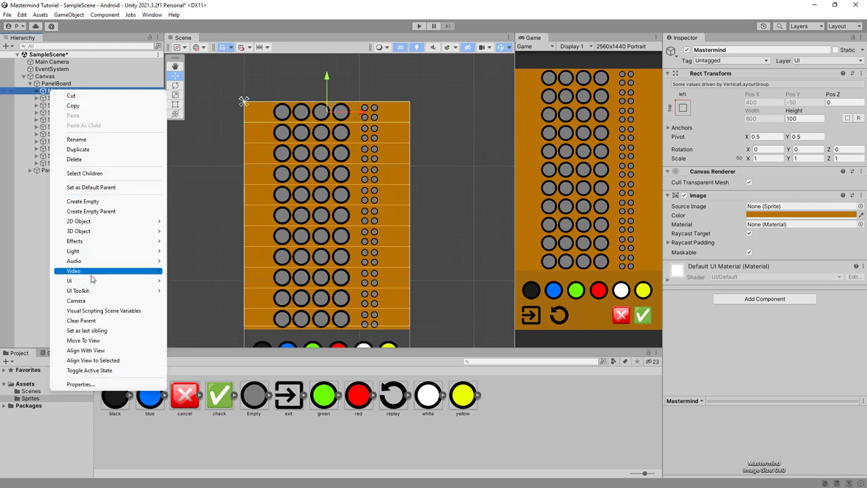
pyautogui.moveTo(105, 284)
pyautogui.click(183, 281)
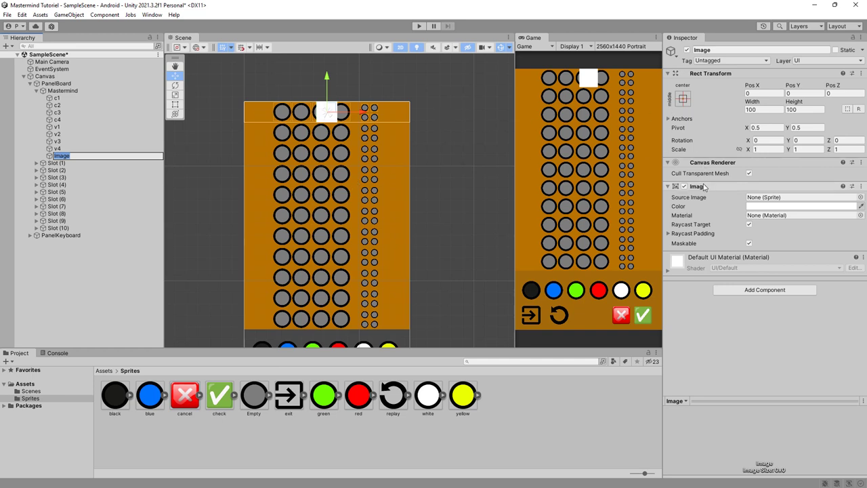
pyautogui.click(683, 98)
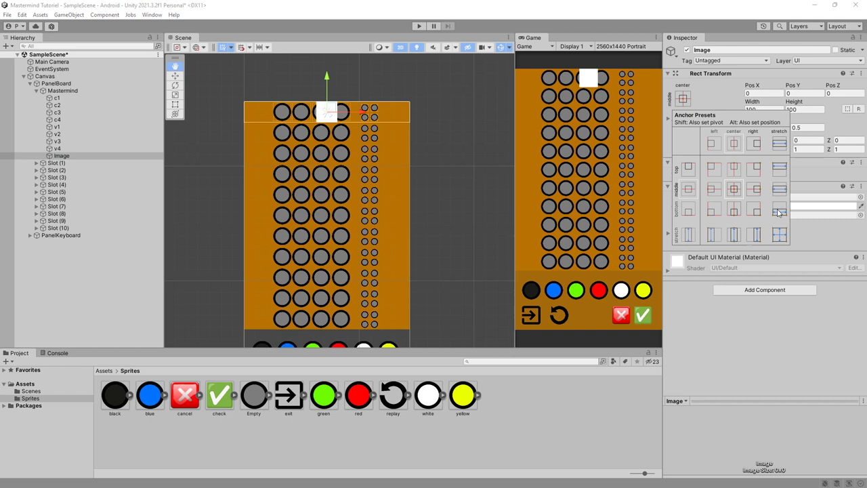
pyautogui.keyDown('alt'); pyautogui.click(779, 143); pyautogui.keyUp('alt')
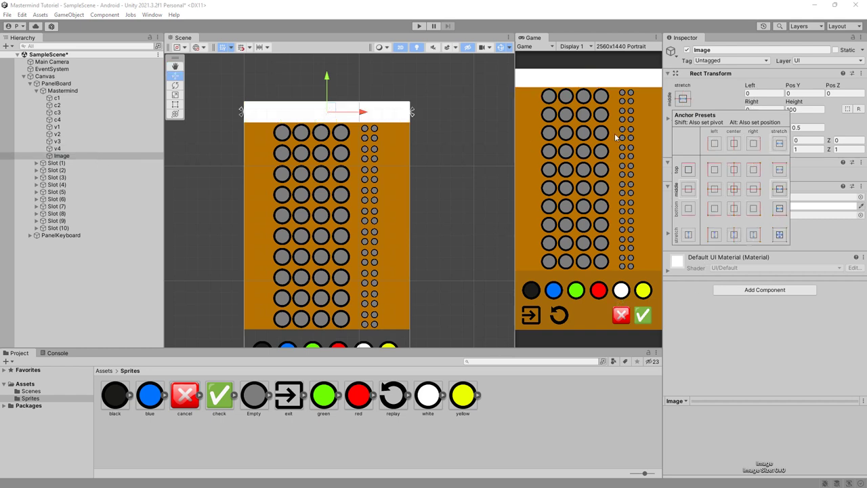
pyautogui.click(742, 327)
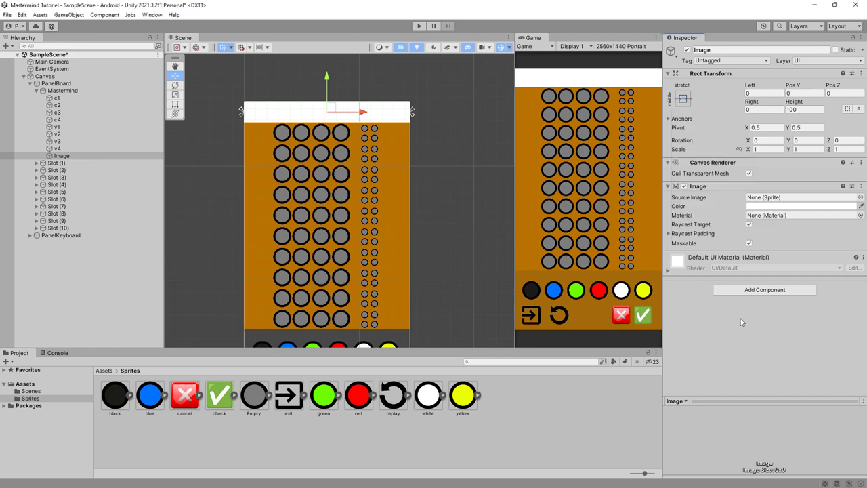
# Step: Tint the image with the board's orange, darkened to brownish 96681B
pyautogui.click(778, 206)
pyautogui.click(769, 220)
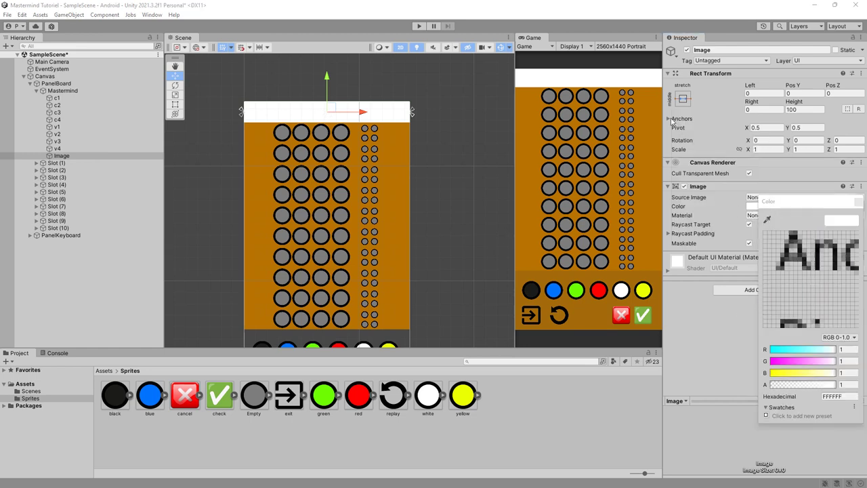
pyautogui.click(645, 99)
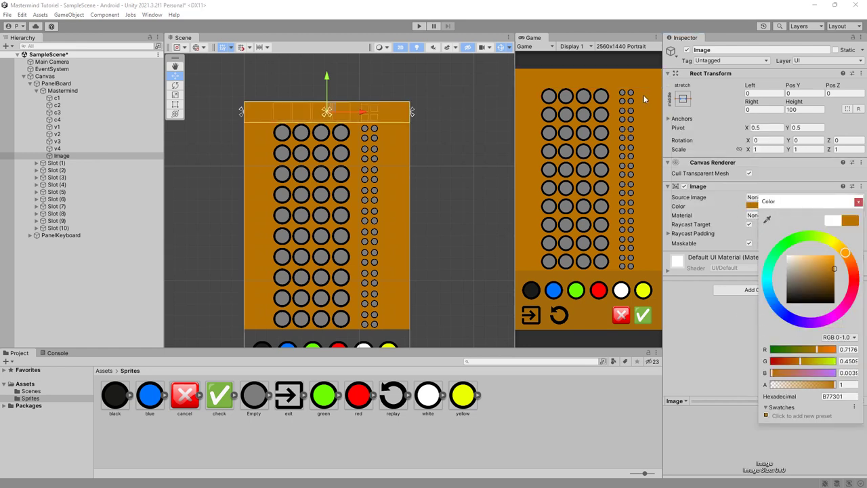
pyautogui.moveTo(834, 271)
pyautogui.mouseDown()
pyautogui.moveTo(802, 277)
pyautogui.moveTo(826, 274)
pyautogui.mouseUp()
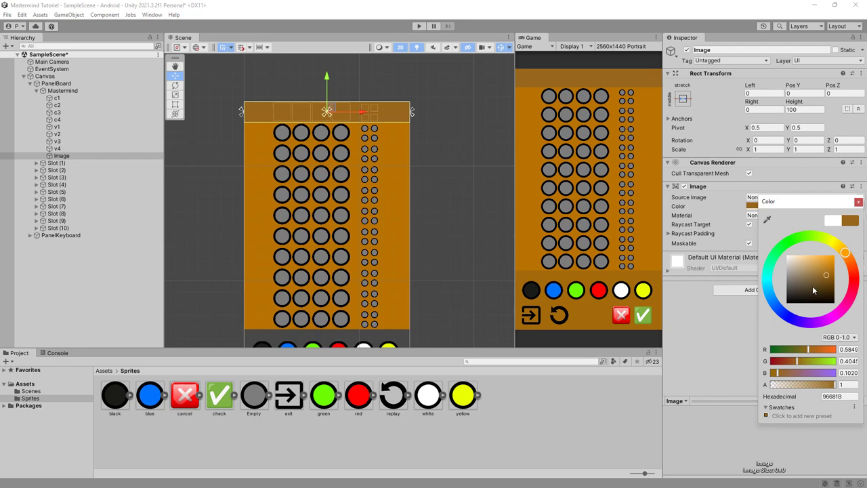
pyautogui.rightClick(65, 158)
# Step: Rename the new image to Hidden
pyautogui.click(92, 206)
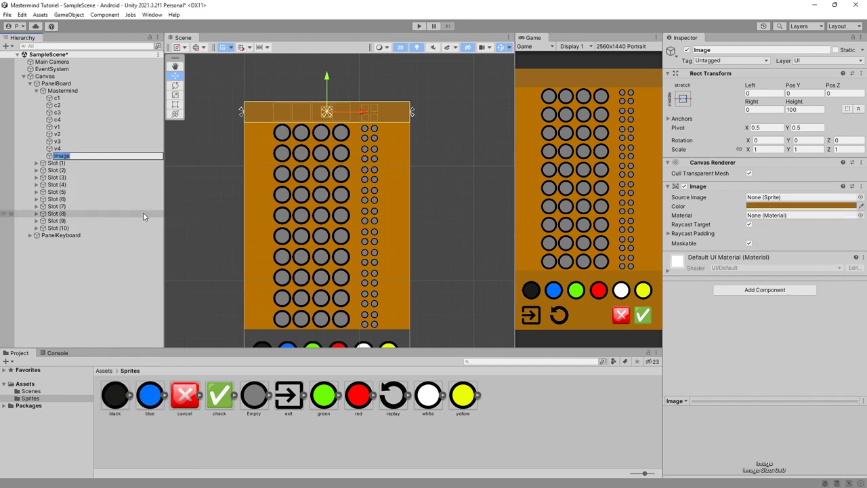
pyautogui.write('Hidden')
pyautogui.press('Return')
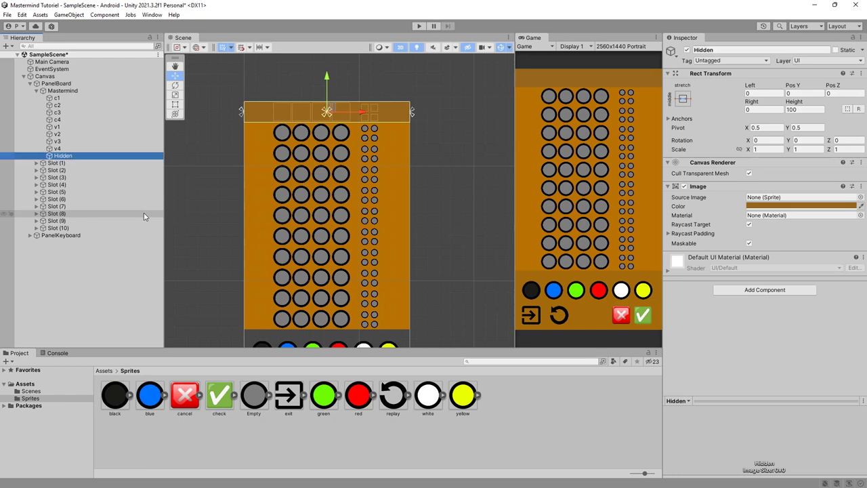
# Step: Add a TextMeshPro text child under Hidden and import the TMP Essentials
pyautogui.rightClick(81, 156)
pyautogui.moveTo(104, 349)
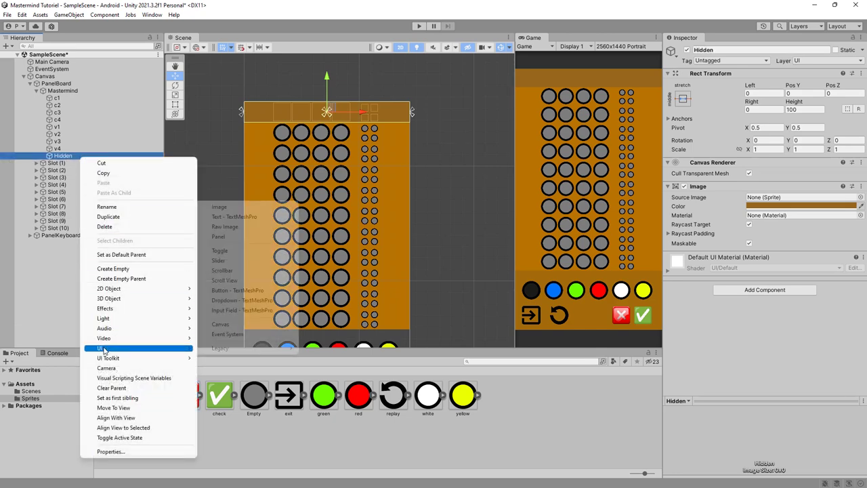
pyautogui.click(242, 218)
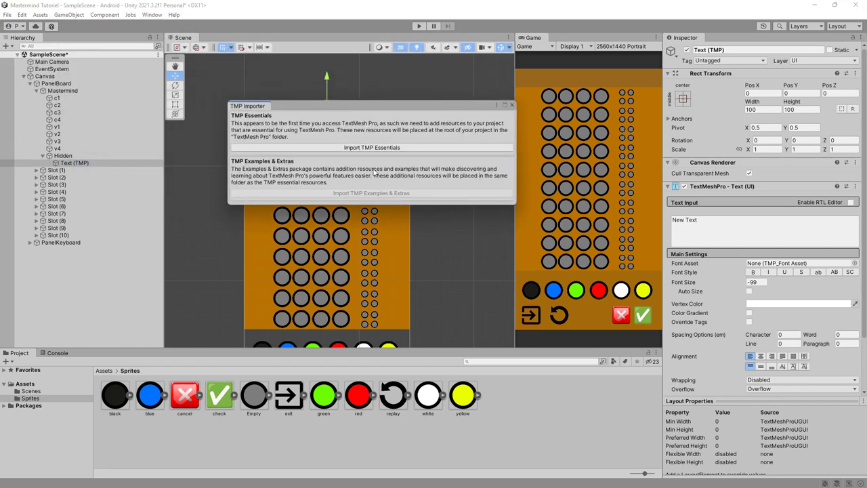
pyautogui.click(363, 150)
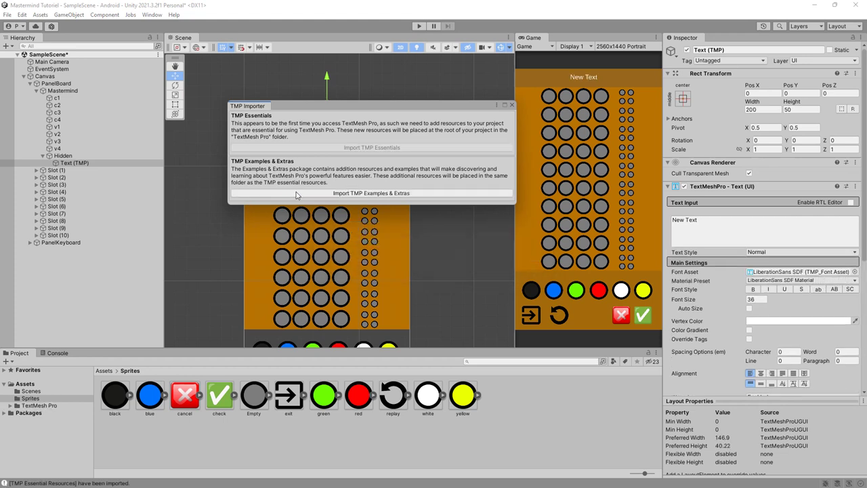
# Step: Replace the placeholder text with MASTERMIND and widen its text box on both sides
pyautogui.click(512, 105)
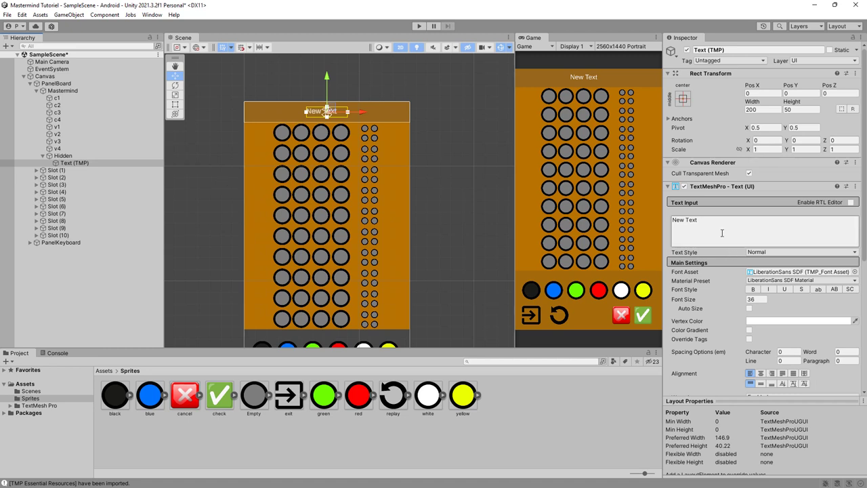
pyautogui.moveTo(722, 233); pyautogui.dragTo(650, 223)
pyautogui.write('MAS')
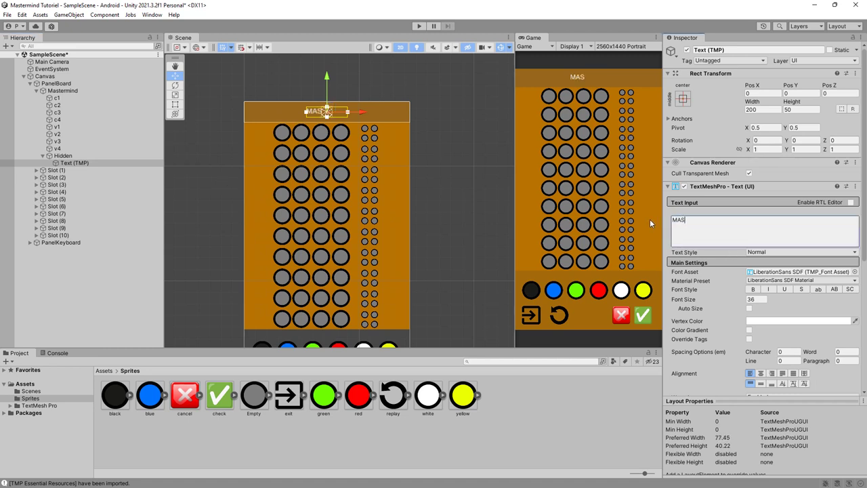
pyautogui.write('TERMIND')
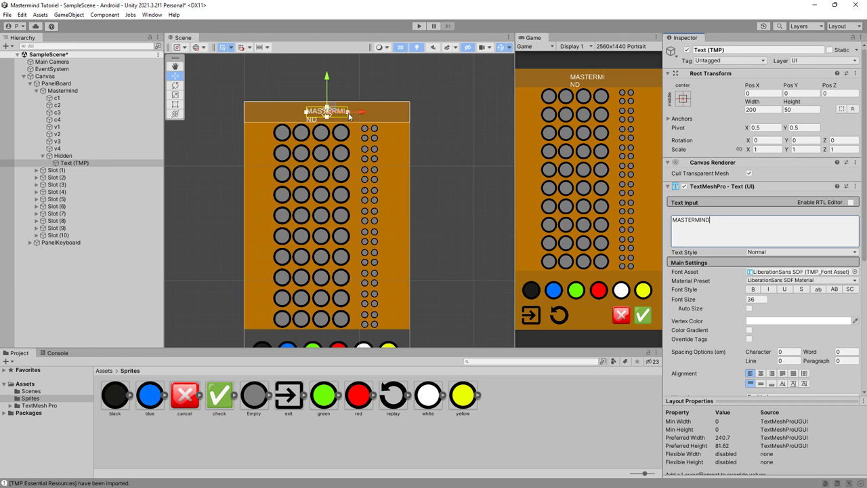
pyautogui.moveTo(349, 112); pyautogui.dragTo(394, 113)
pyautogui.moveTo(306, 112); pyautogui.dragTo(265, 111)
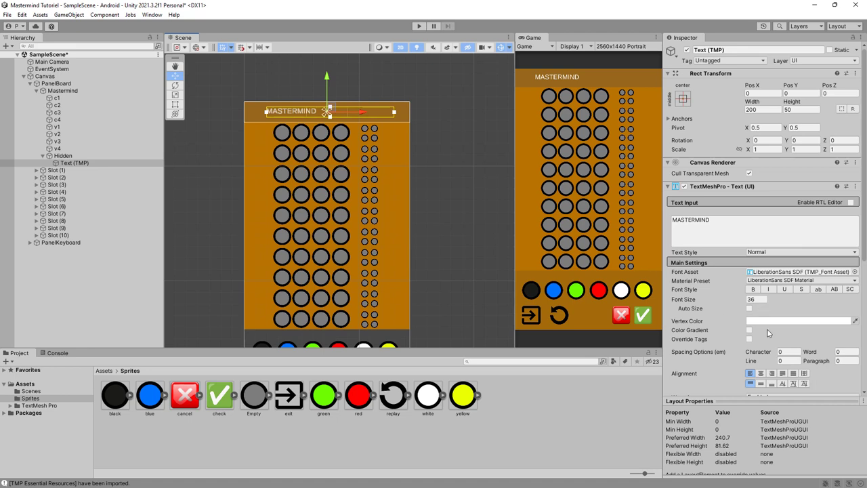
# Step: Make the title centred, bold, black at font size 69.2, and nudge it up
pyautogui.click(761, 374)
pyautogui.click(752, 290)
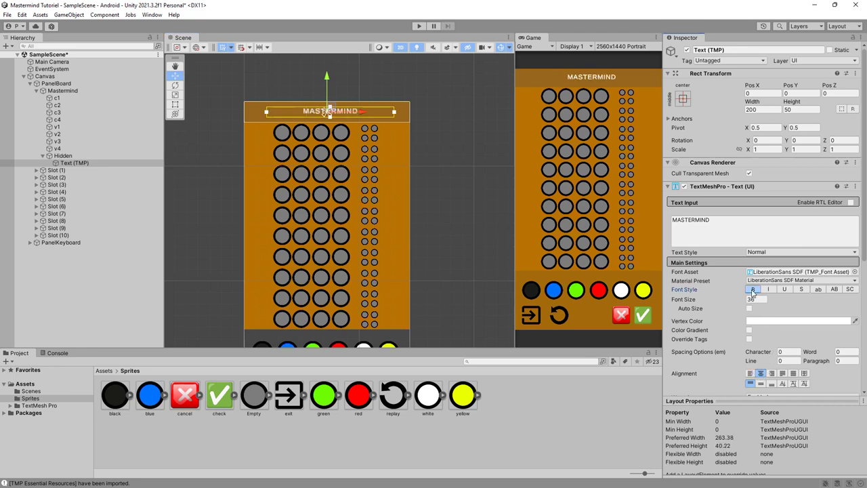
pyautogui.click(769, 321)
pyautogui.click(799, 349)
pyautogui.moveTo(796, 360); pyautogui.dragTo(784, 374)
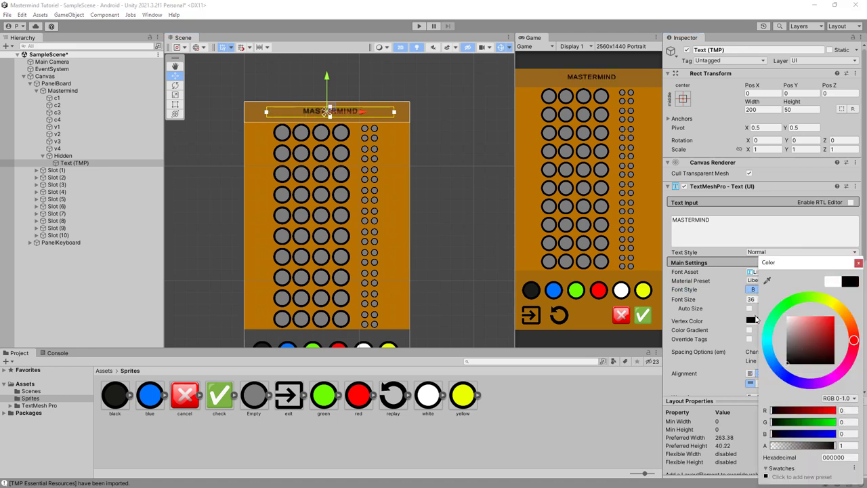
pyautogui.click(755, 296)
pyautogui.moveTo(740, 306); pyautogui.dragTo(838, 310)
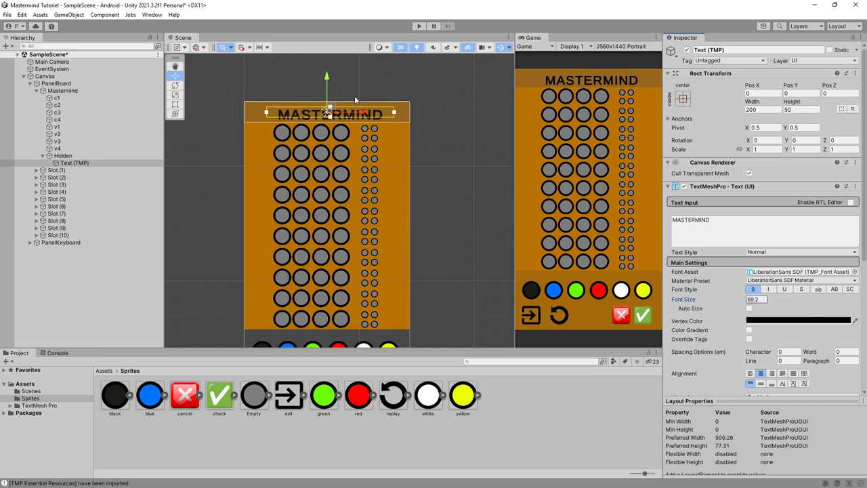
pyautogui.moveTo(328, 109); pyautogui.dragTo(330, 105)
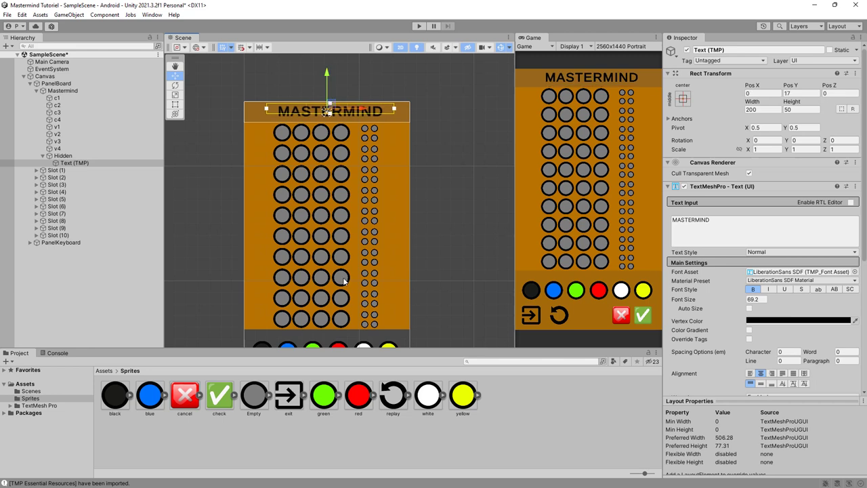